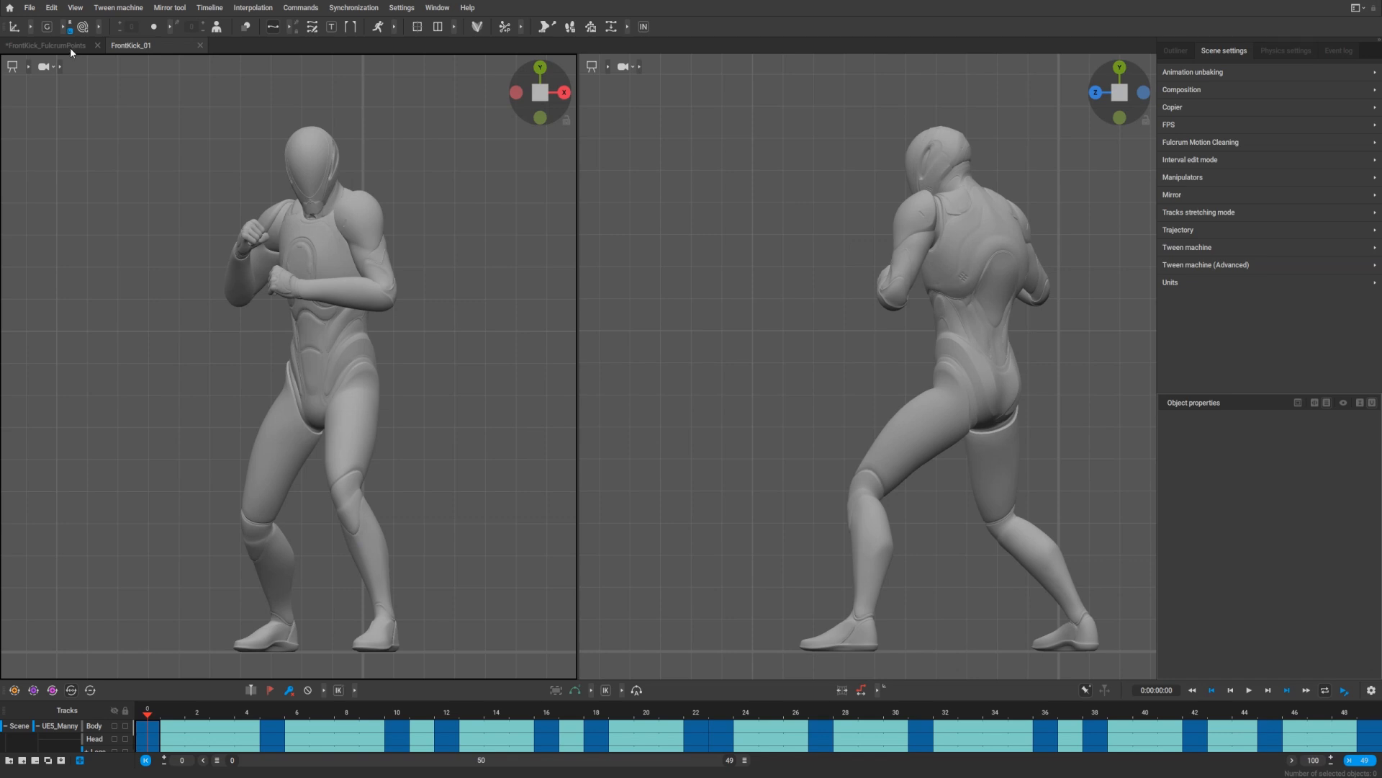
Scrub and play through the front kick animation in the FrontKick_01 scene
{"action": "left_click", "coordinate": [71, 46]}
{"action": "left_click", "coordinate": [228, 626]}
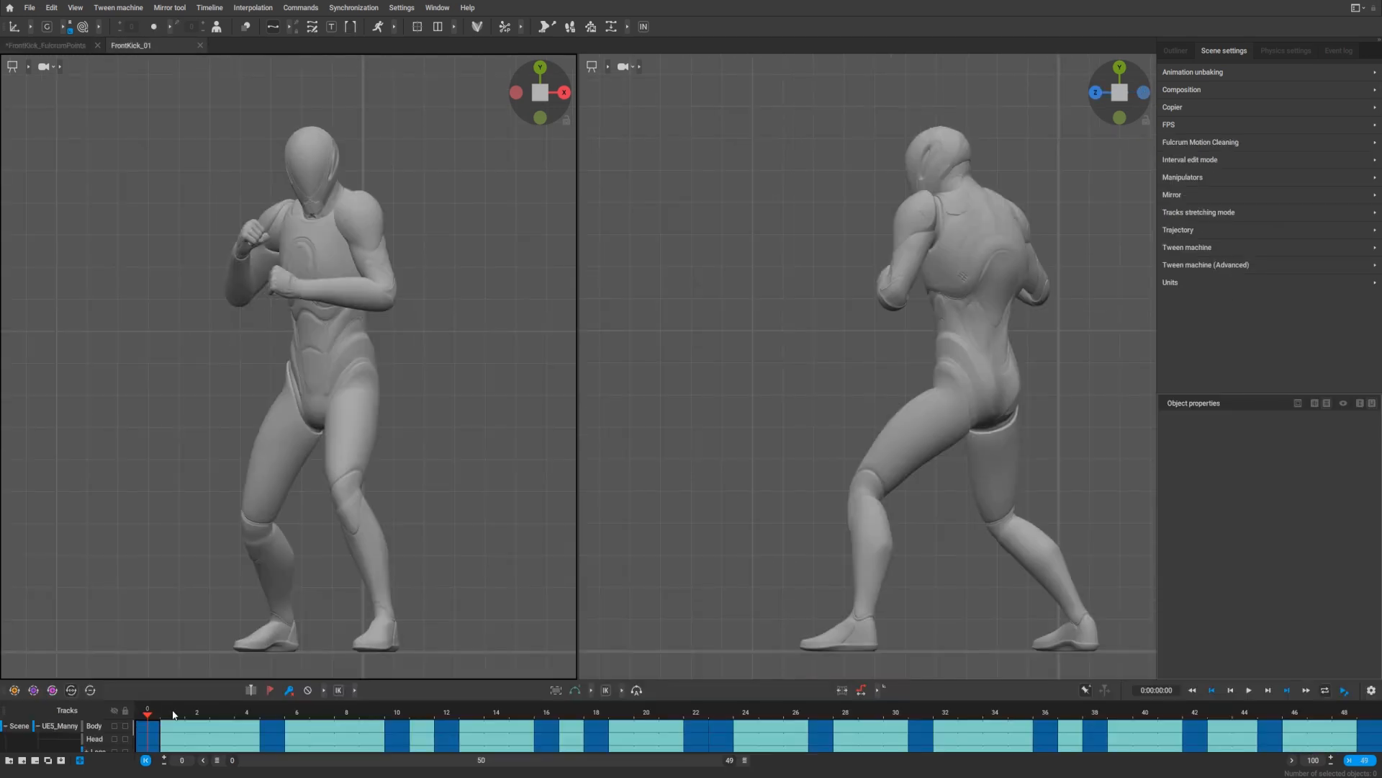
{"action": "left_click_drag", "start_coordinate": [172, 715], "coordinate": [585, 742]}
{"action": "key", "text": "space"}
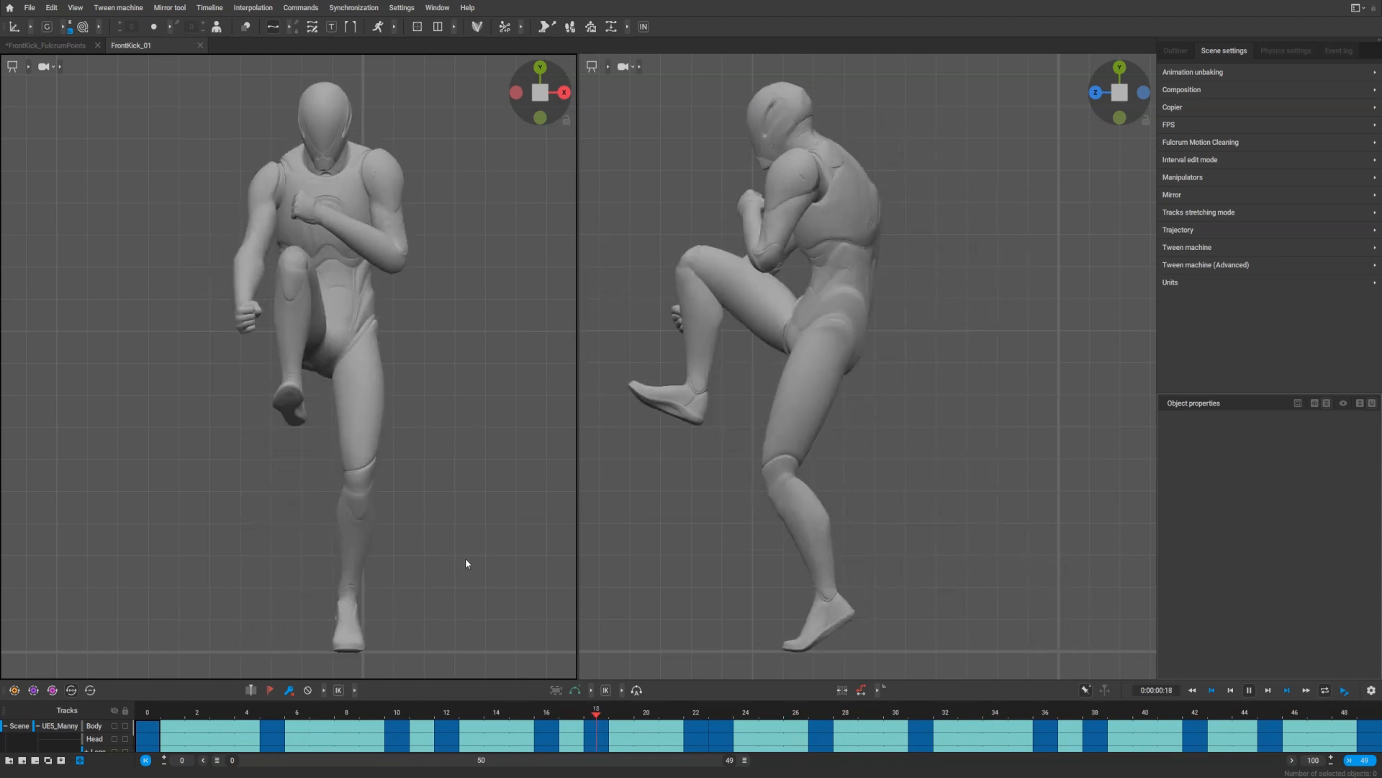
{"action": "key", "text": "space"}
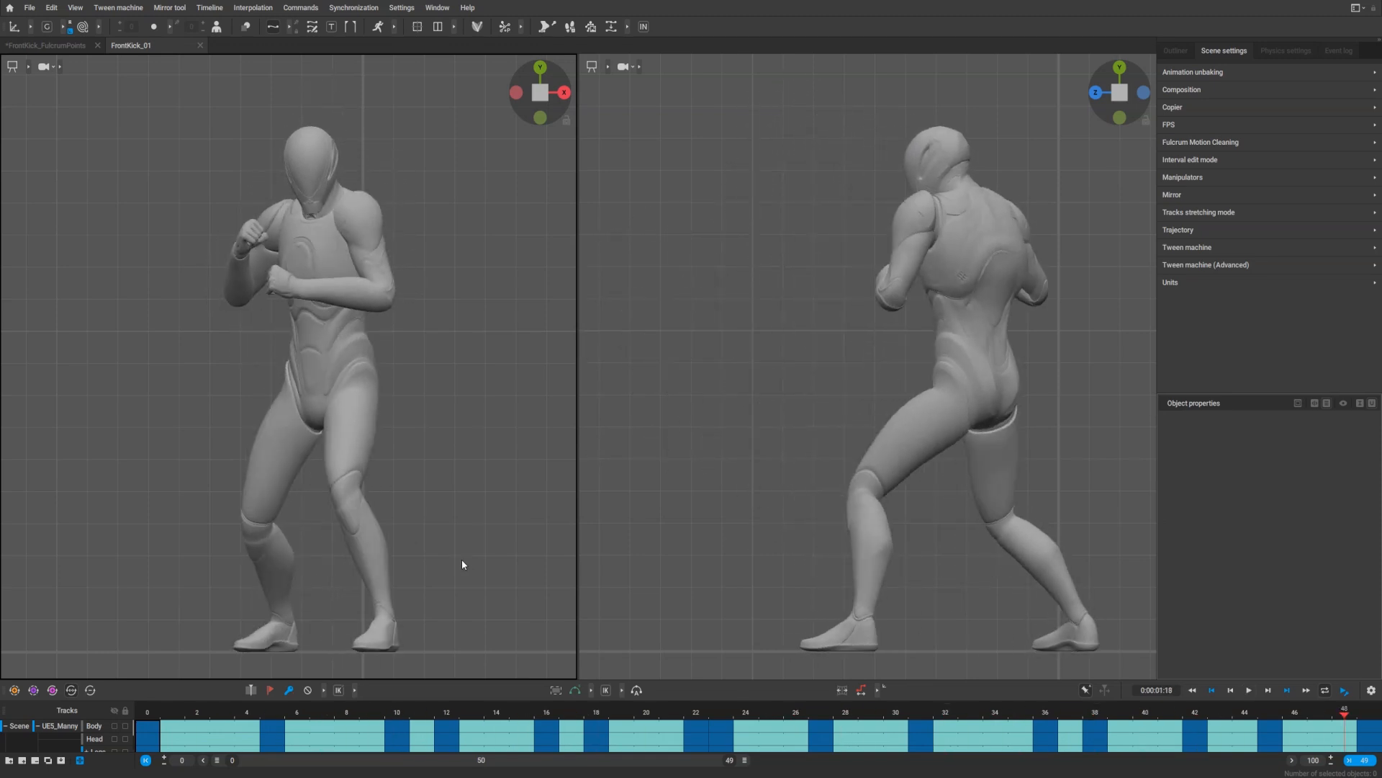
Switch to the FrontKick_FulcrumPoints scene and play its animation from frame 0
{"action": "left_click", "coordinate": [54, 45]}
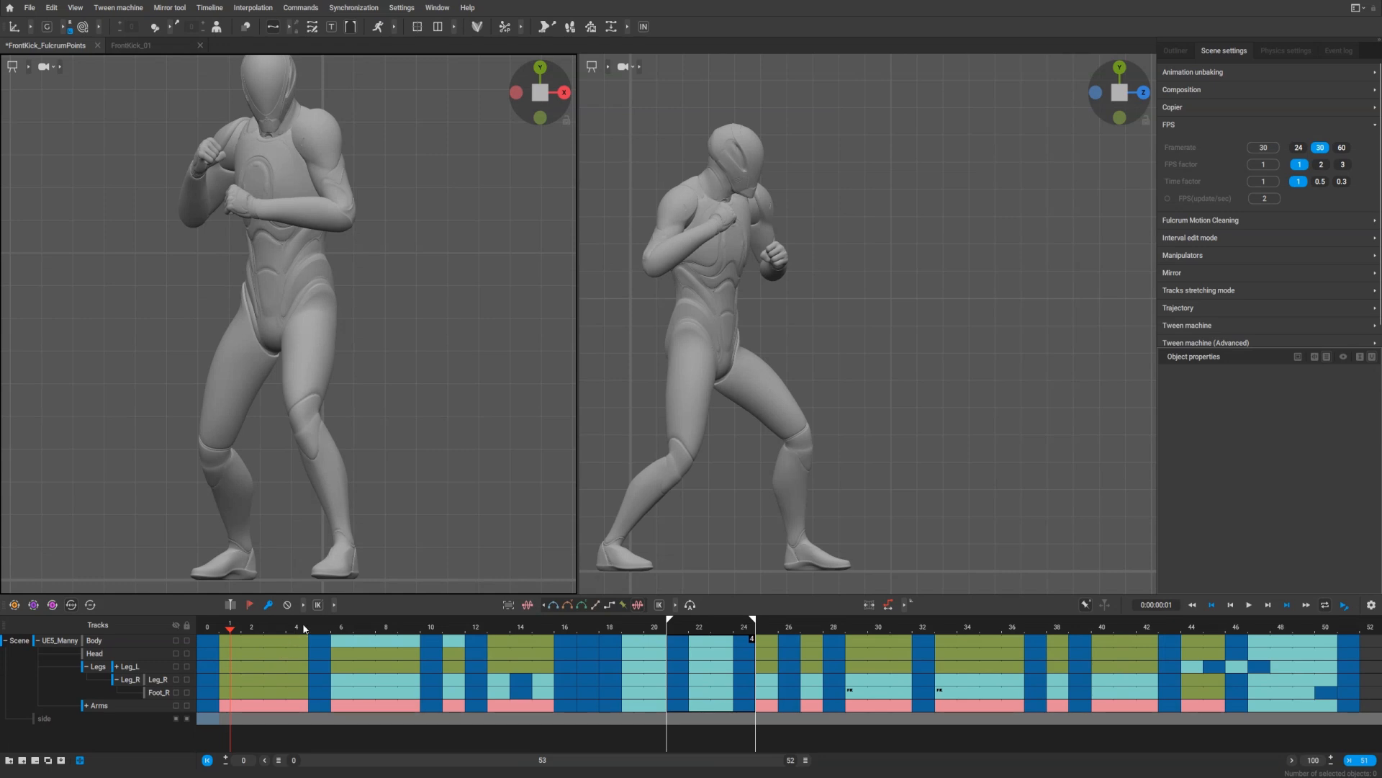
{"action": "left_click", "coordinate": [208, 627]}
{"action": "key", "text": "space"}
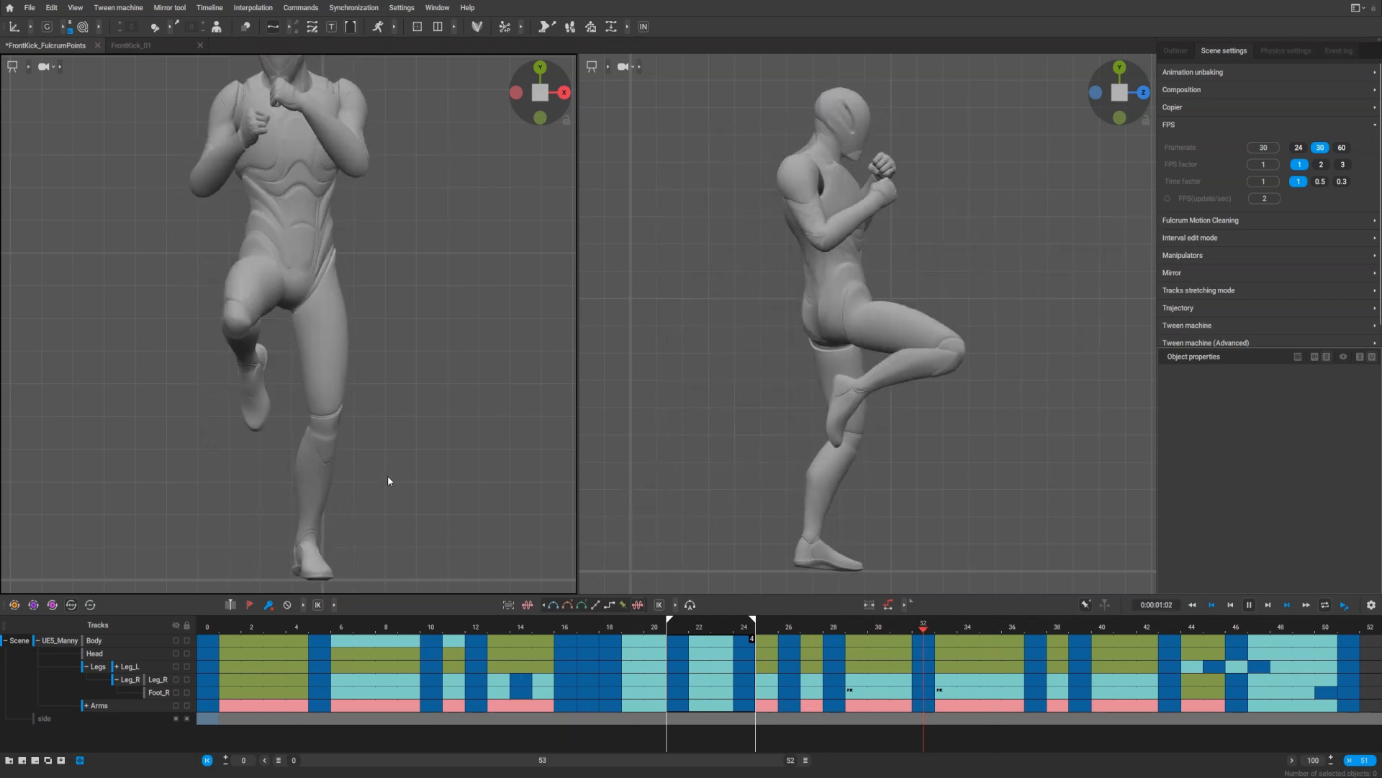
{"action": "key", "text": "space"}
Set the time factor to 0.3 and play the kick animation in slow motion
{"action": "left_click", "coordinate": [1341, 180]}
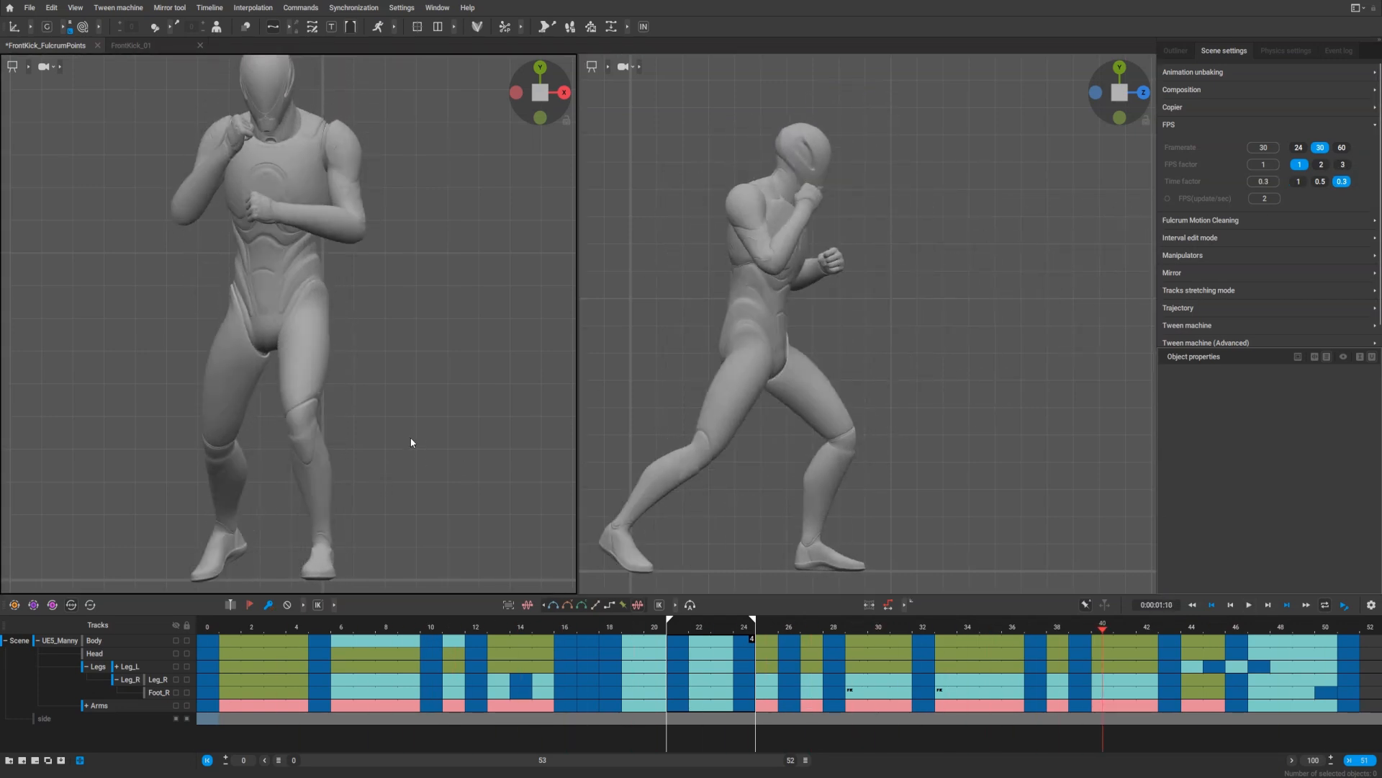
{"action": "key", "text": "space"}
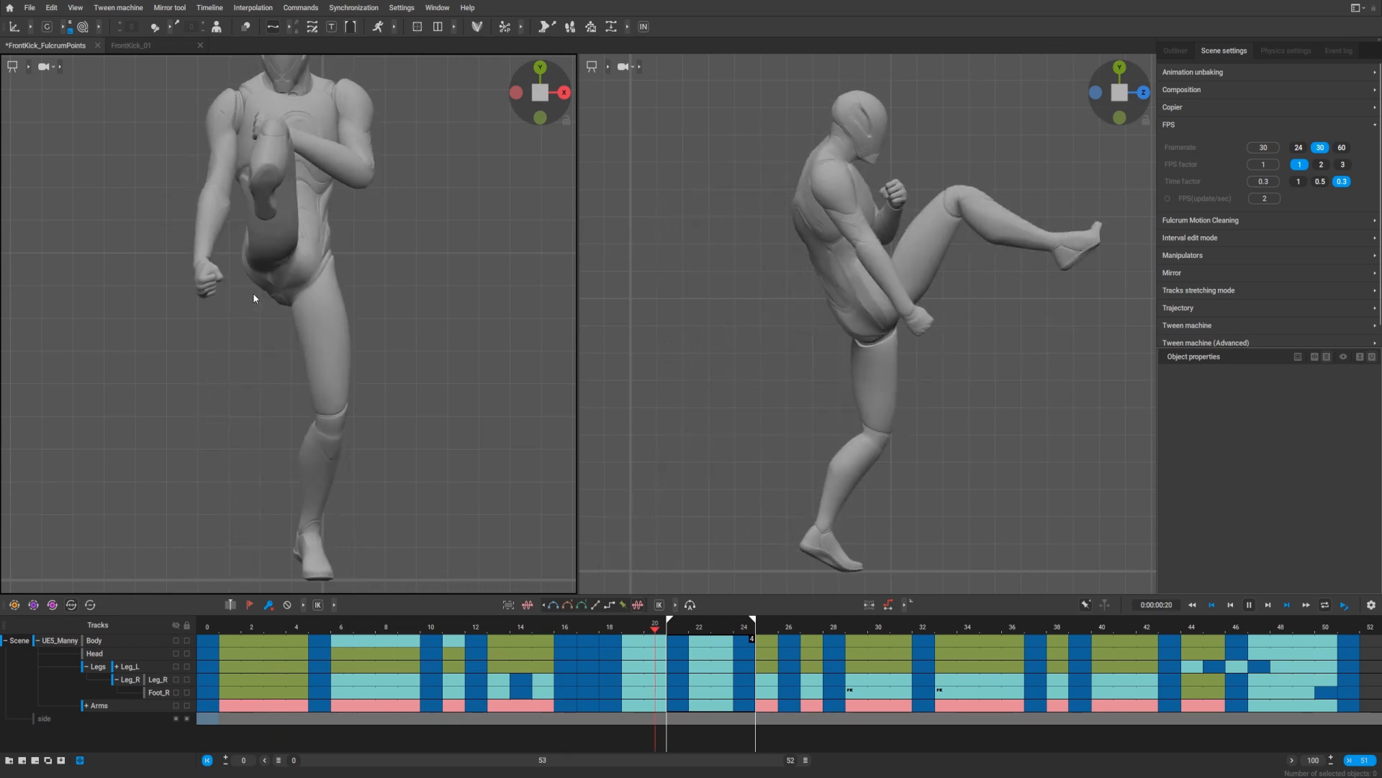
{"action": "key", "text": "space"}
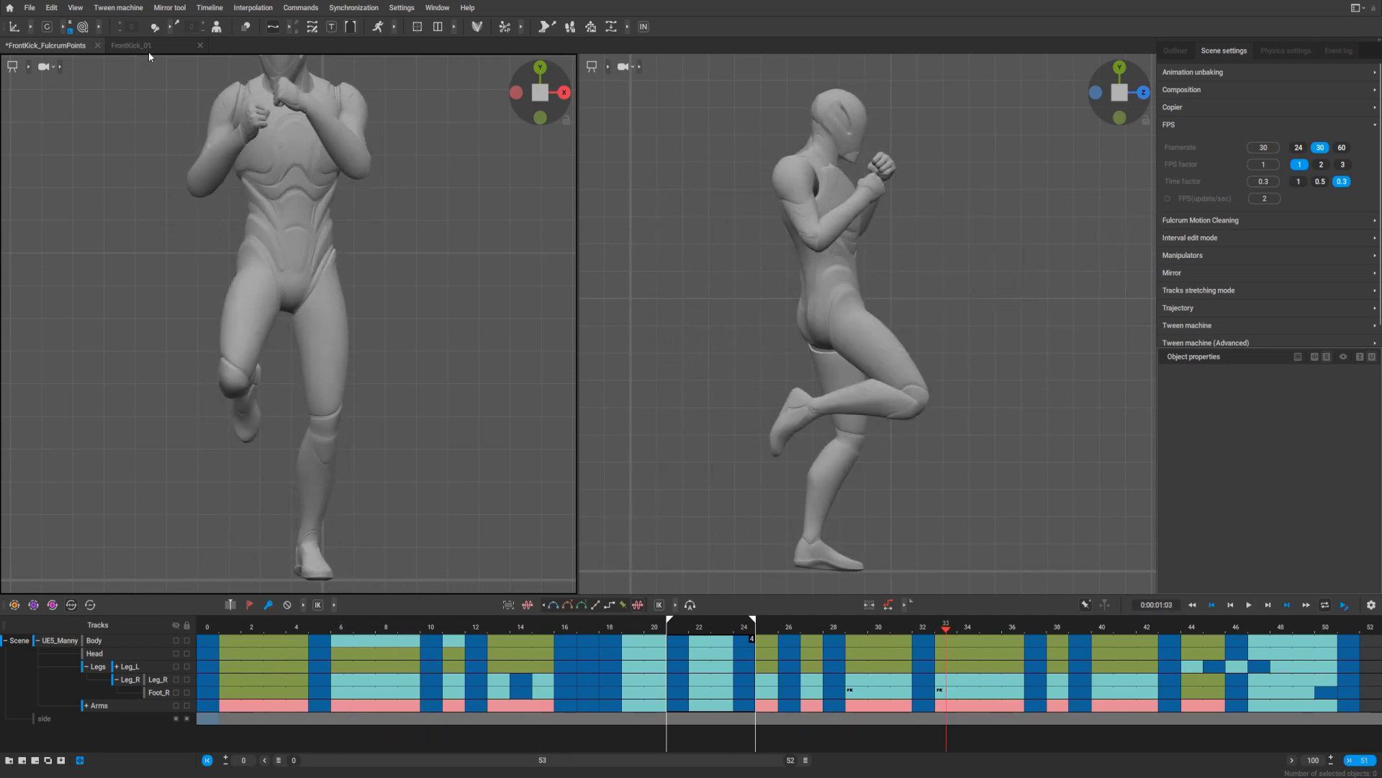
Return to the FrontKick_01 scene and scrub its opening frames, up to frame 12 and back to frame 3
{"action": "left_click", "coordinate": [149, 50]}
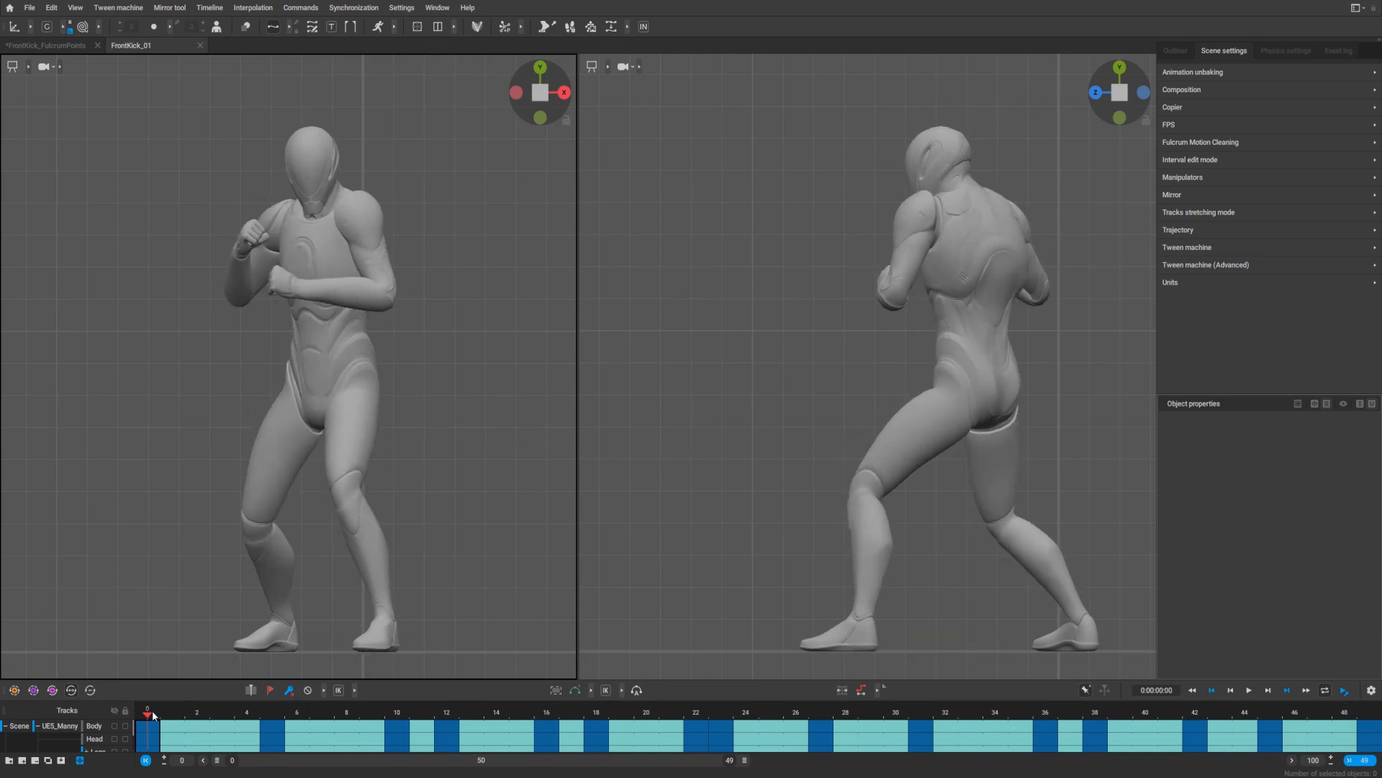
{"action": "left_click_drag", "start_coordinate": [153, 715], "coordinate": [447, 713]}
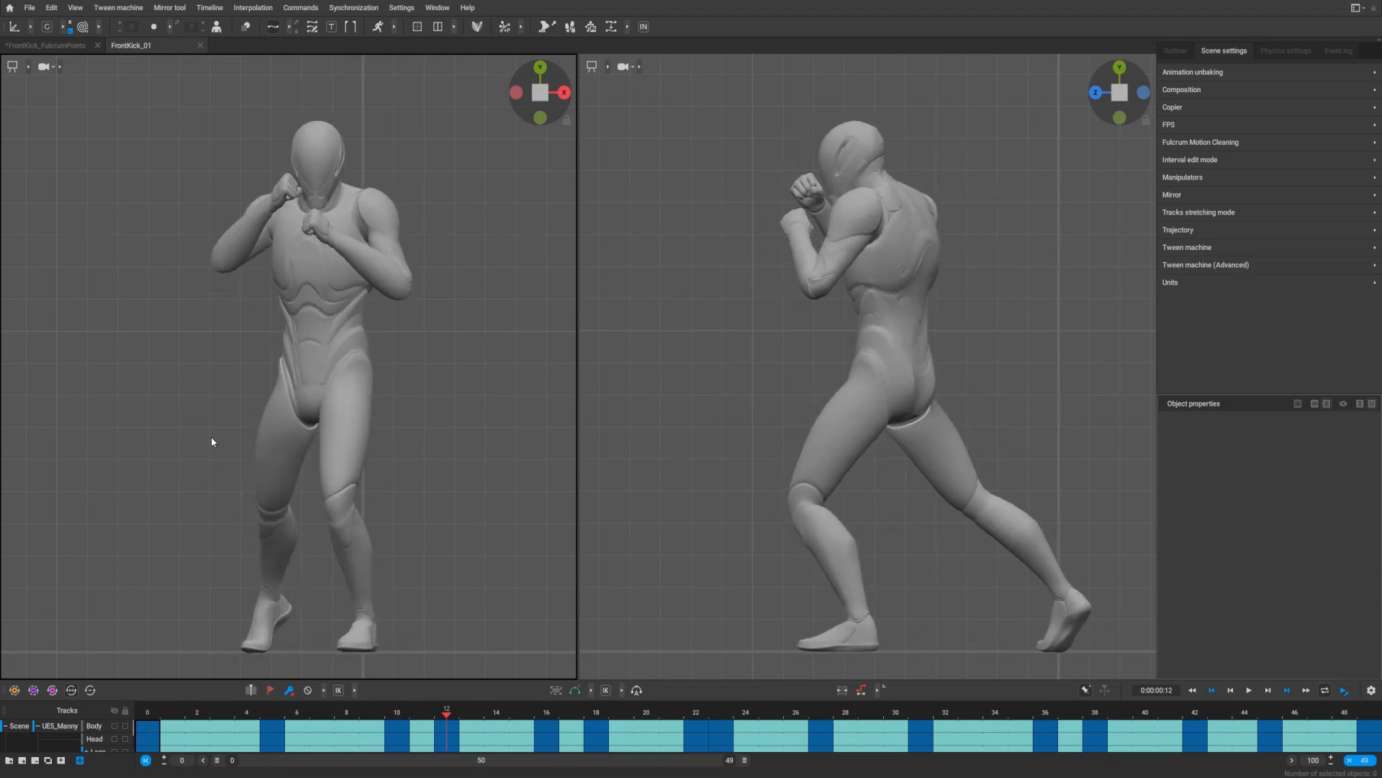
{"action": "left_click", "coordinate": [221, 713]}
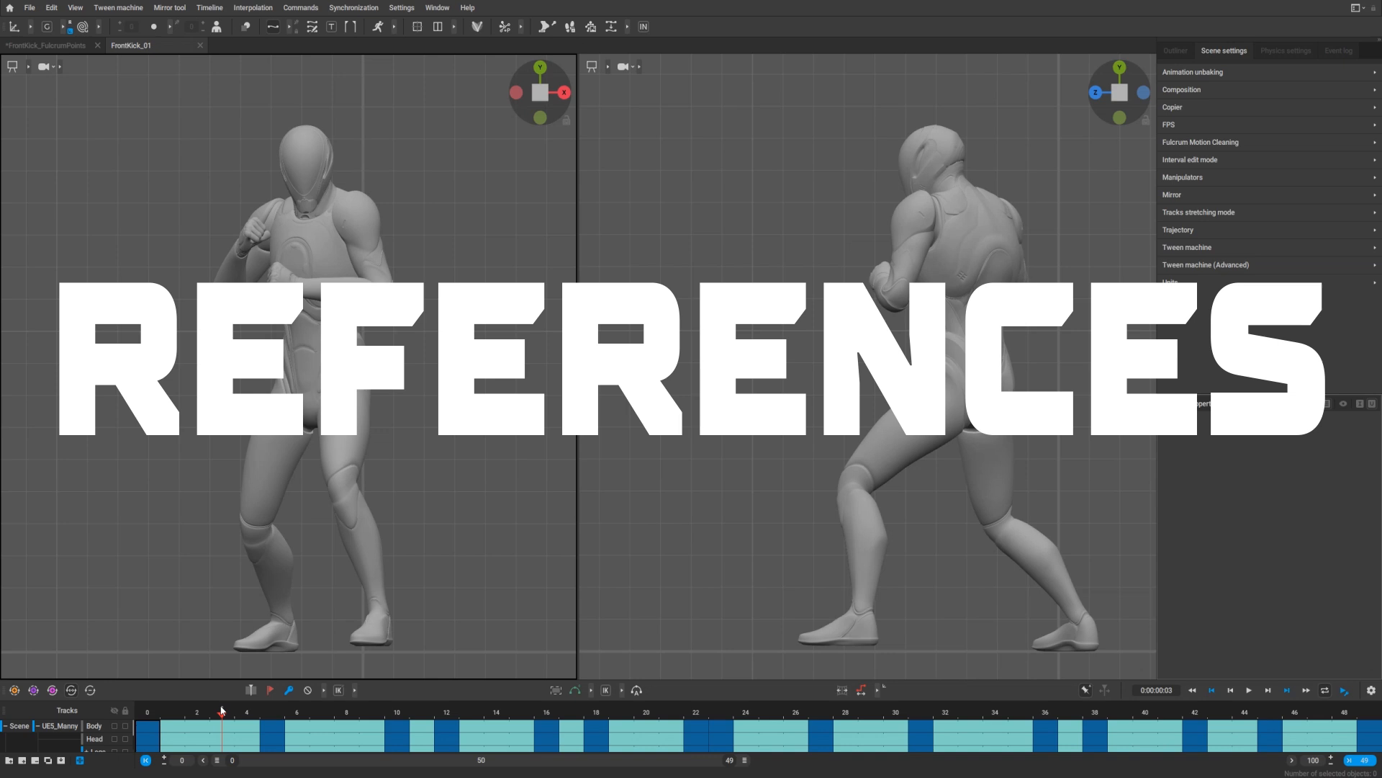
Enlarge the timeline area, show the side reference video track, and scrub the reference to frame 5
{"action": "left_click_drag", "start_coordinate": [217, 680], "coordinate": [222, 644]}
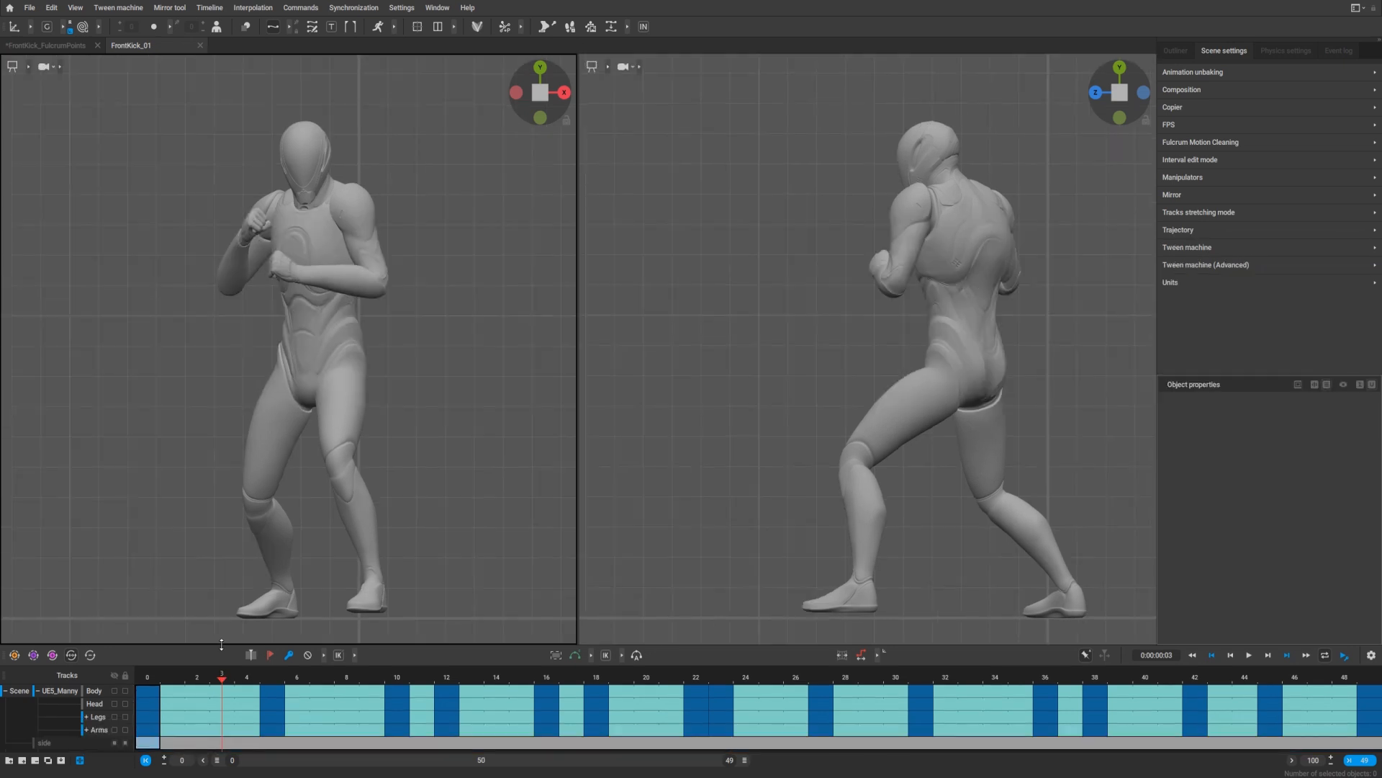
{"action": "left_click", "coordinate": [114, 742]}
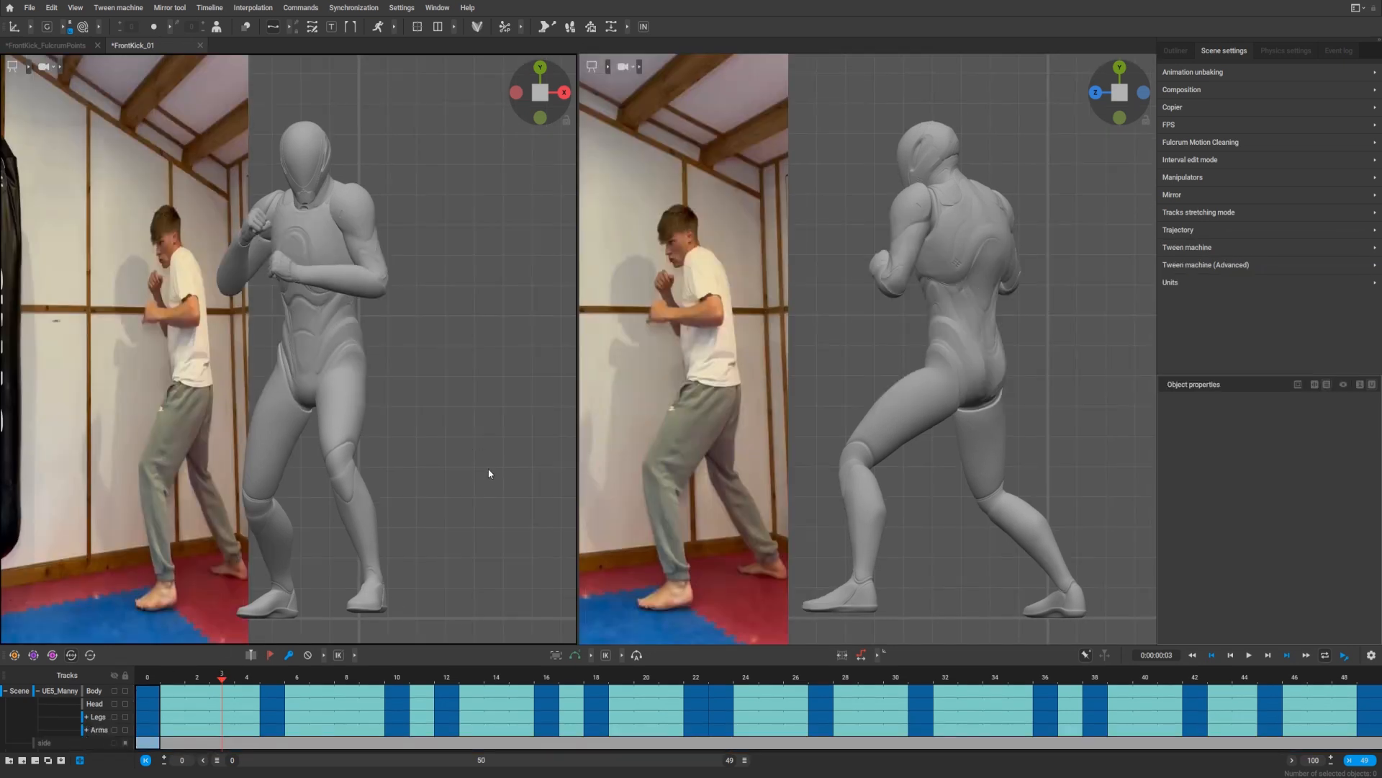
{"action": "left_click_drag", "start_coordinate": [282, 680], "coordinate": [322, 689]}
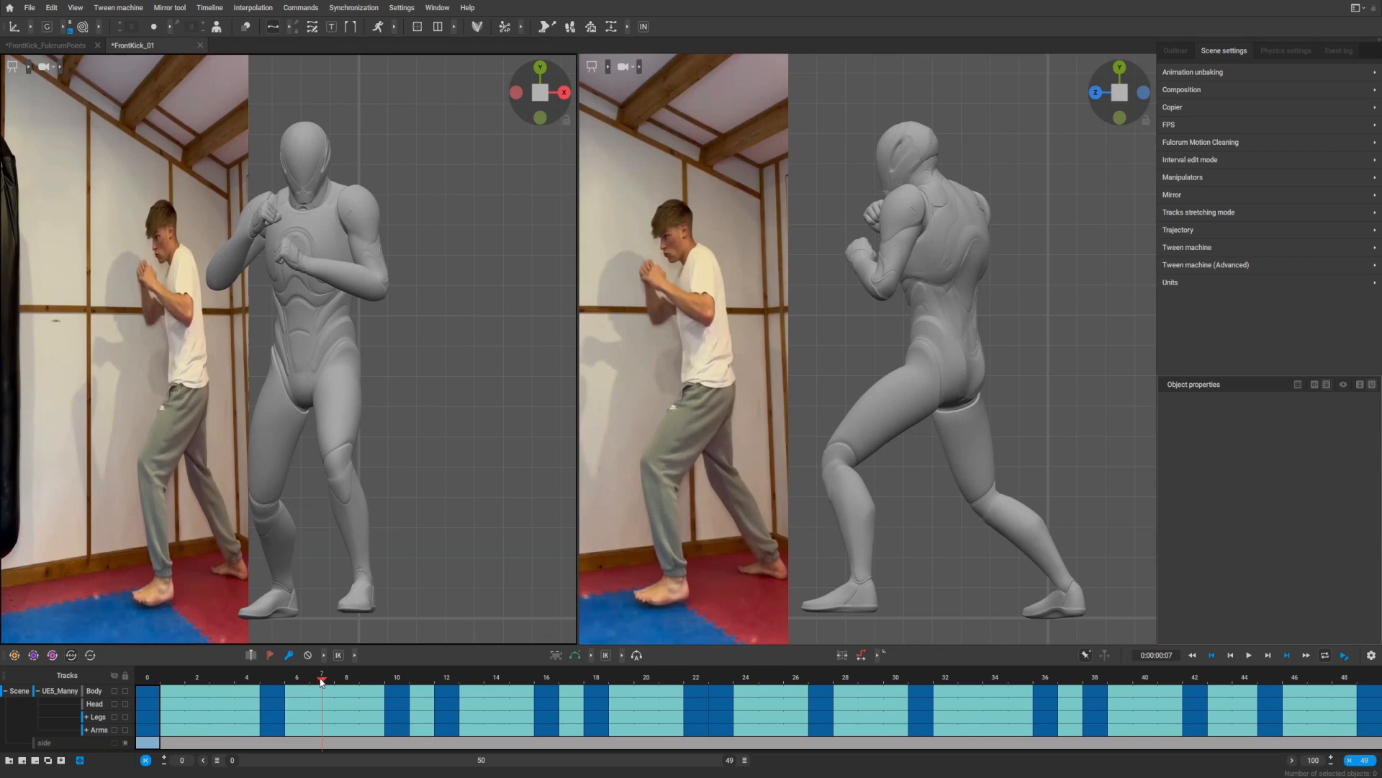
{"action": "left_click_drag", "start_coordinate": [322, 682], "coordinate": [272, 682]}
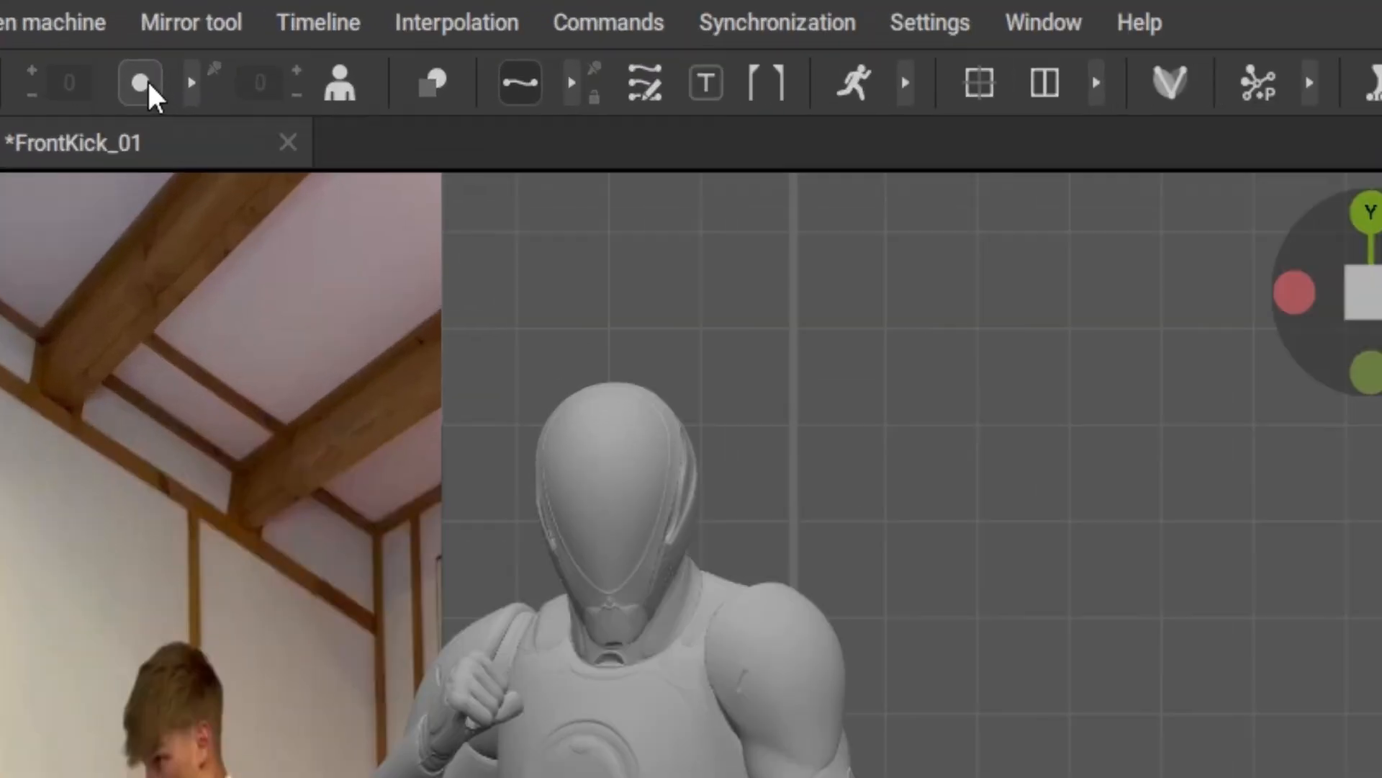
Enable the previous ghost, switch it to key mode, and check it from frame 5 to frame 10
{"action": "left_click", "coordinate": [154, 27]}
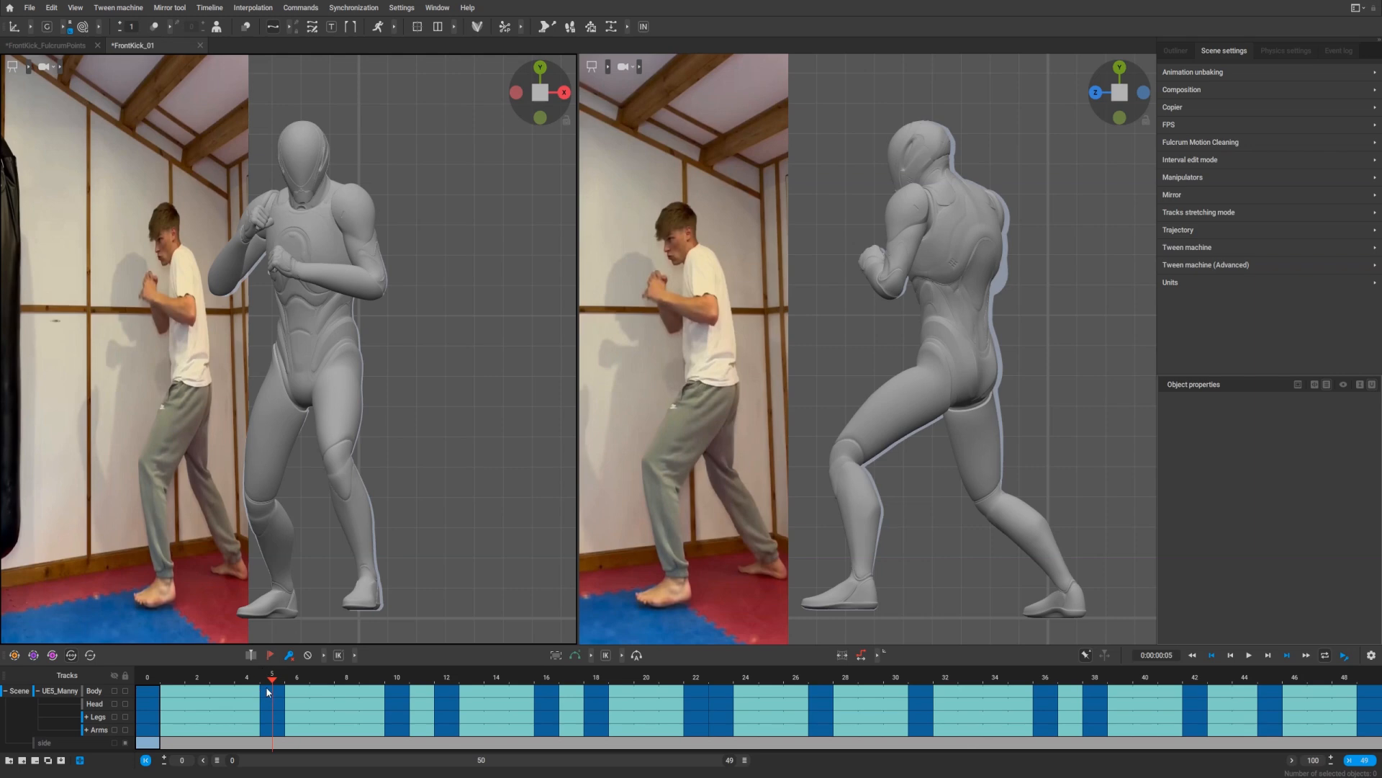
{"action": "mouse_move", "coordinate": [268, 691]}
{"action": "left_mouse_down"}
{"action": "mouse_move", "coordinate": [237, 689]}
{"action": "mouse_move", "coordinate": [263, 698]}
{"action": "left_mouse_up"}
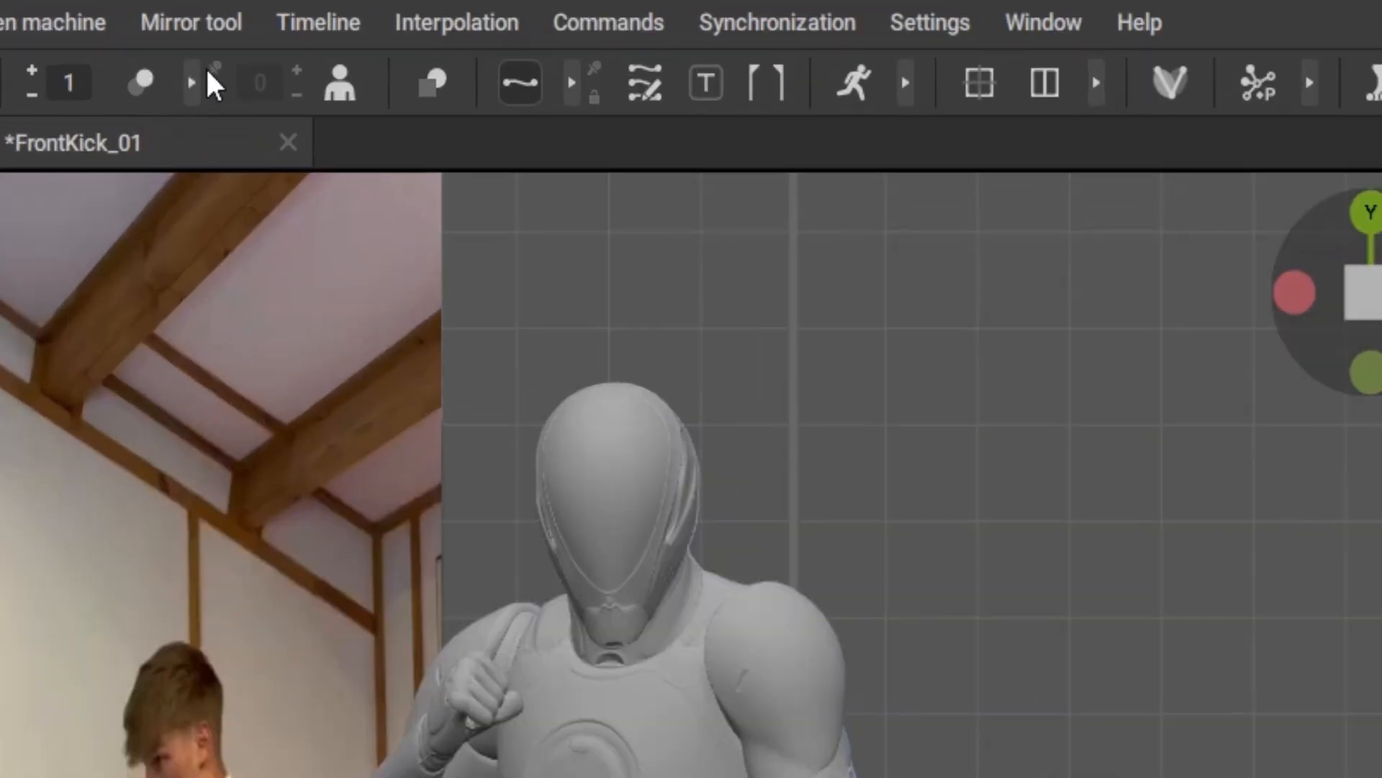
{"action": "left_click", "coordinate": [170, 27]}
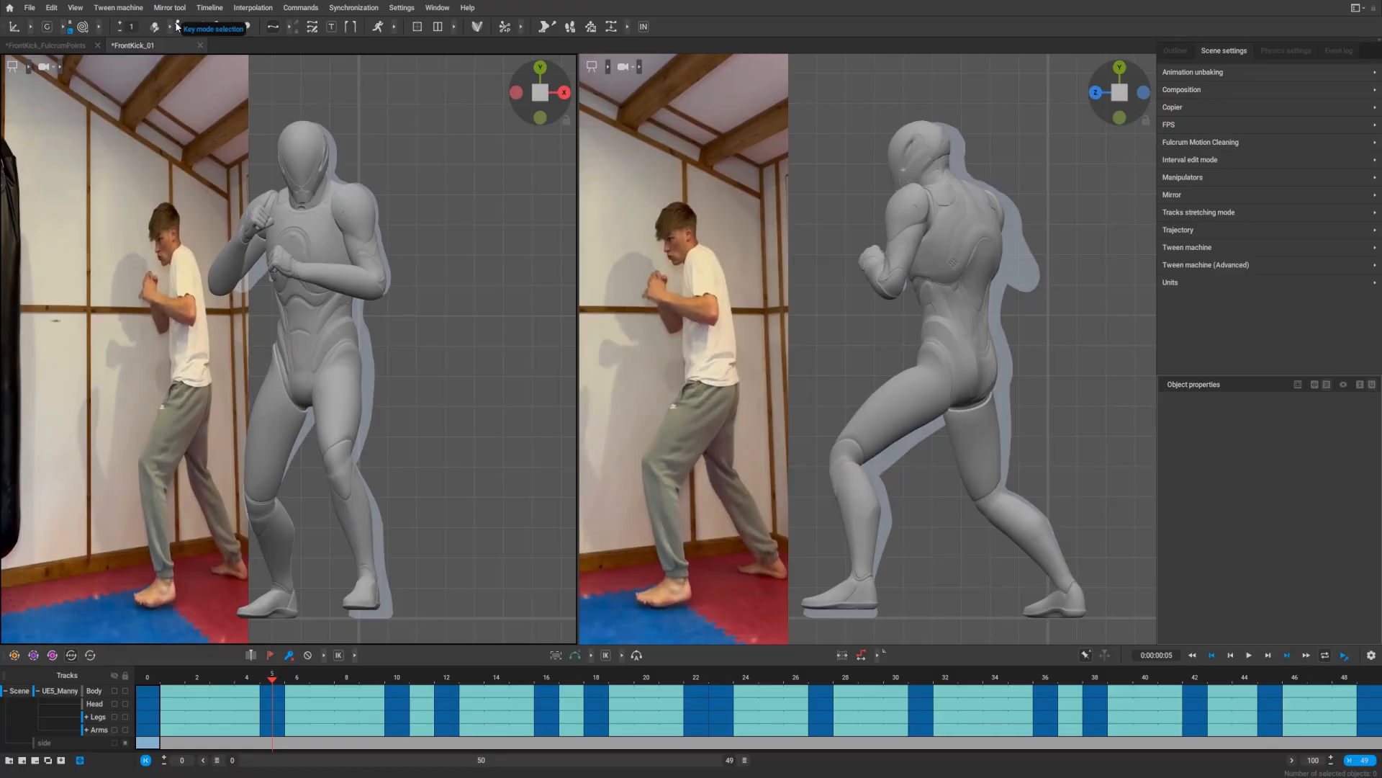
{"action": "mouse_move", "coordinate": [276, 679]}
{"action": "left_mouse_down"}
{"action": "mouse_move", "coordinate": [180, 686]}
{"action": "mouse_move", "coordinate": [295, 686]}
{"action": "mouse_move", "coordinate": [185, 687]}
{"action": "mouse_move", "coordinate": [270, 691]}
{"action": "left_mouse_up"}
{"action": "left_click_drag", "start_coordinate": [301, 682], "coordinate": [389, 686]}
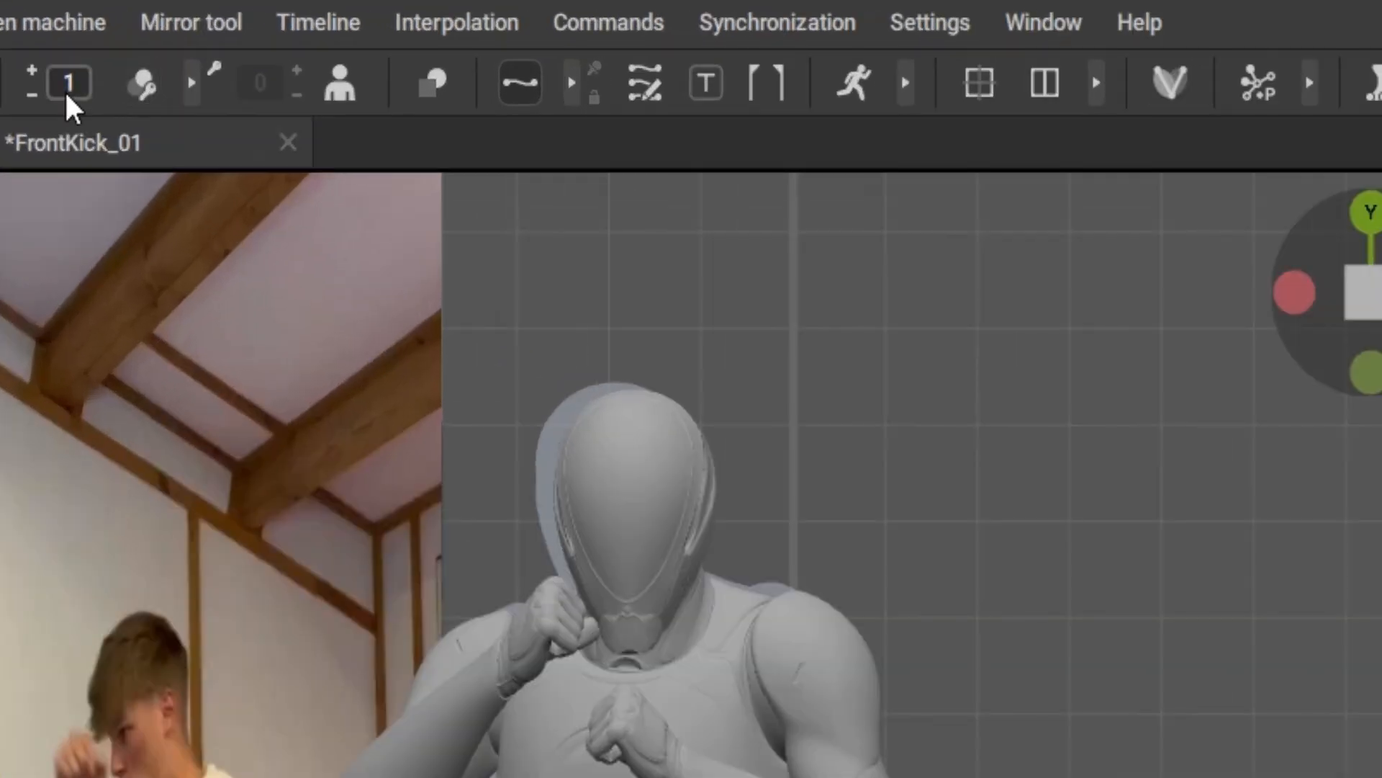
Expand the ghost options, show the next keyframe's ghost, and inspect it between frames 5 and 10
{"action": "left_click", "coordinate": [192, 85]}
{"action": "left_click", "coordinate": [314, 86]}
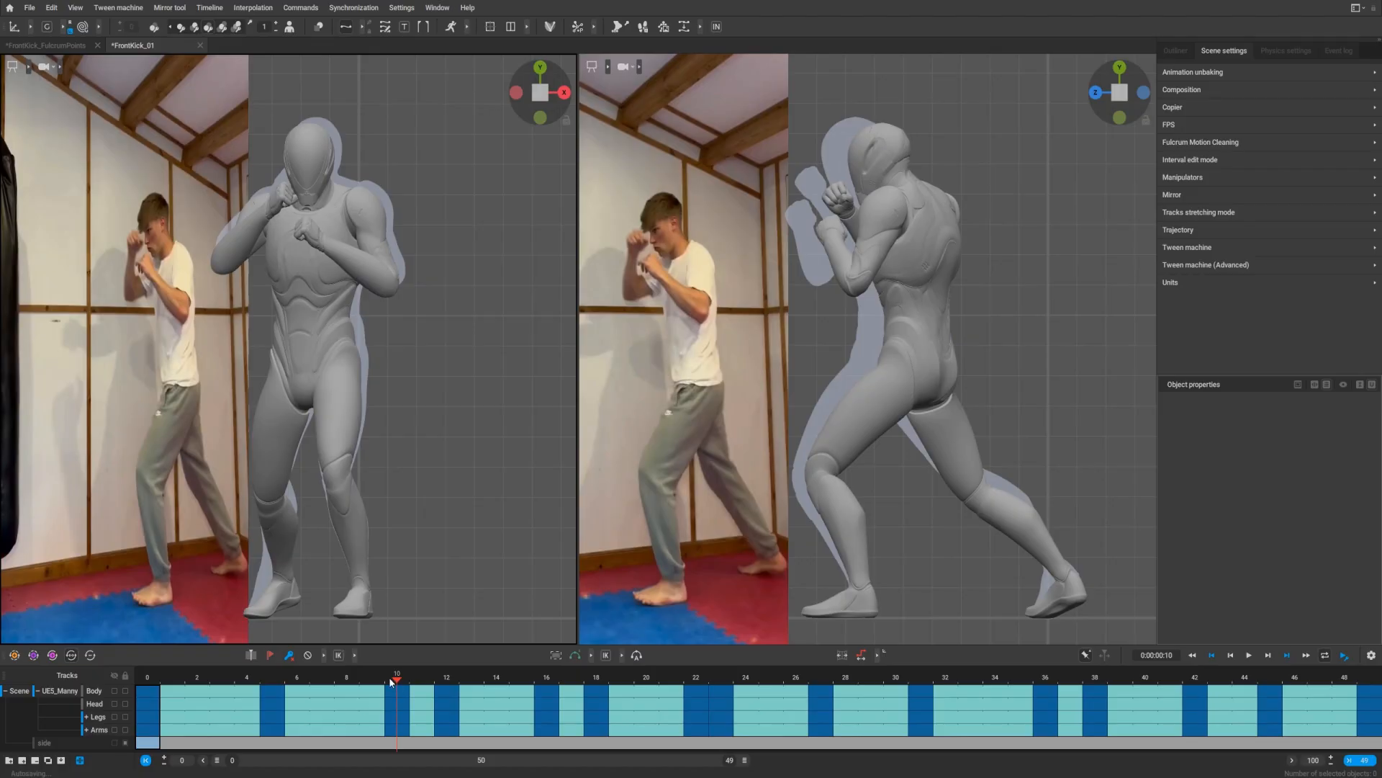
{"action": "left_click_drag", "start_coordinate": [390, 680], "coordinate": [284, 691]}
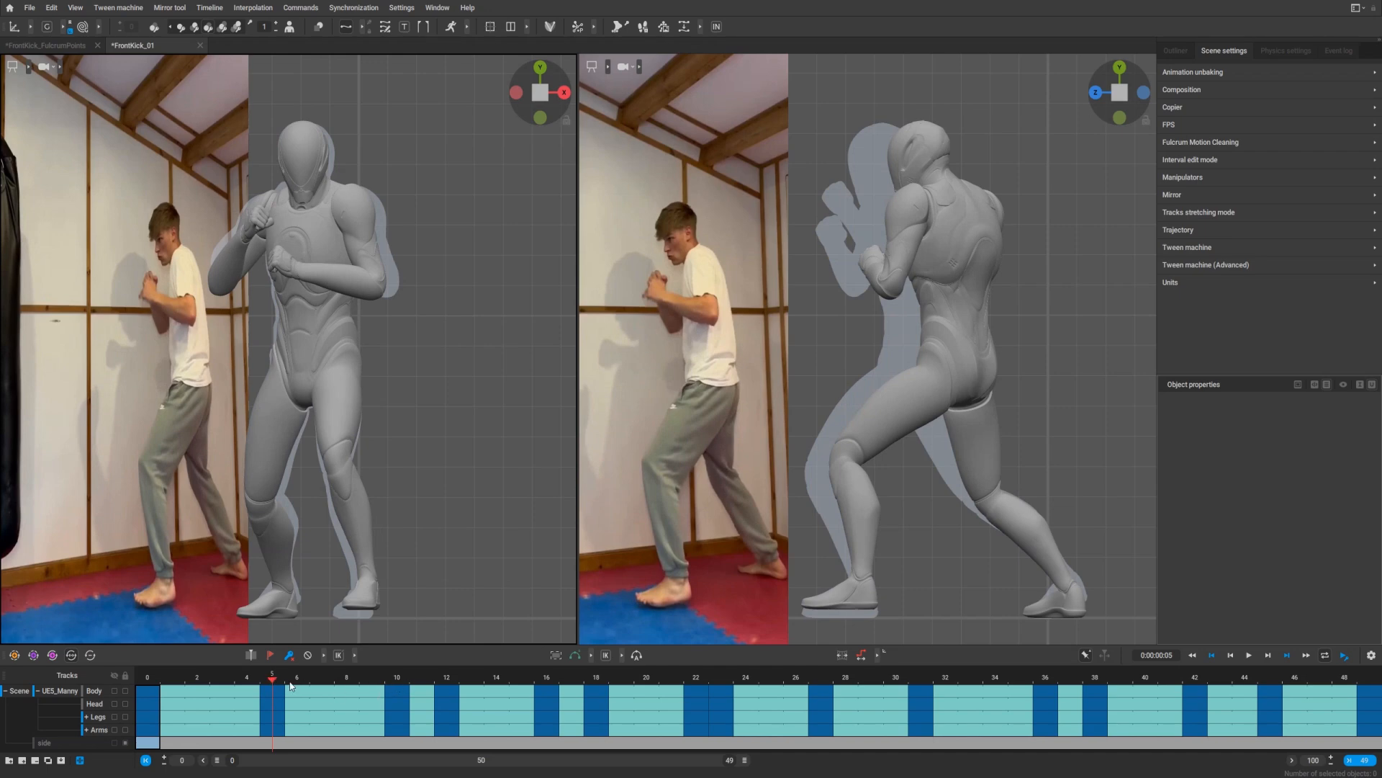
{"action": "left_click", "coordinate": [394, 683]}
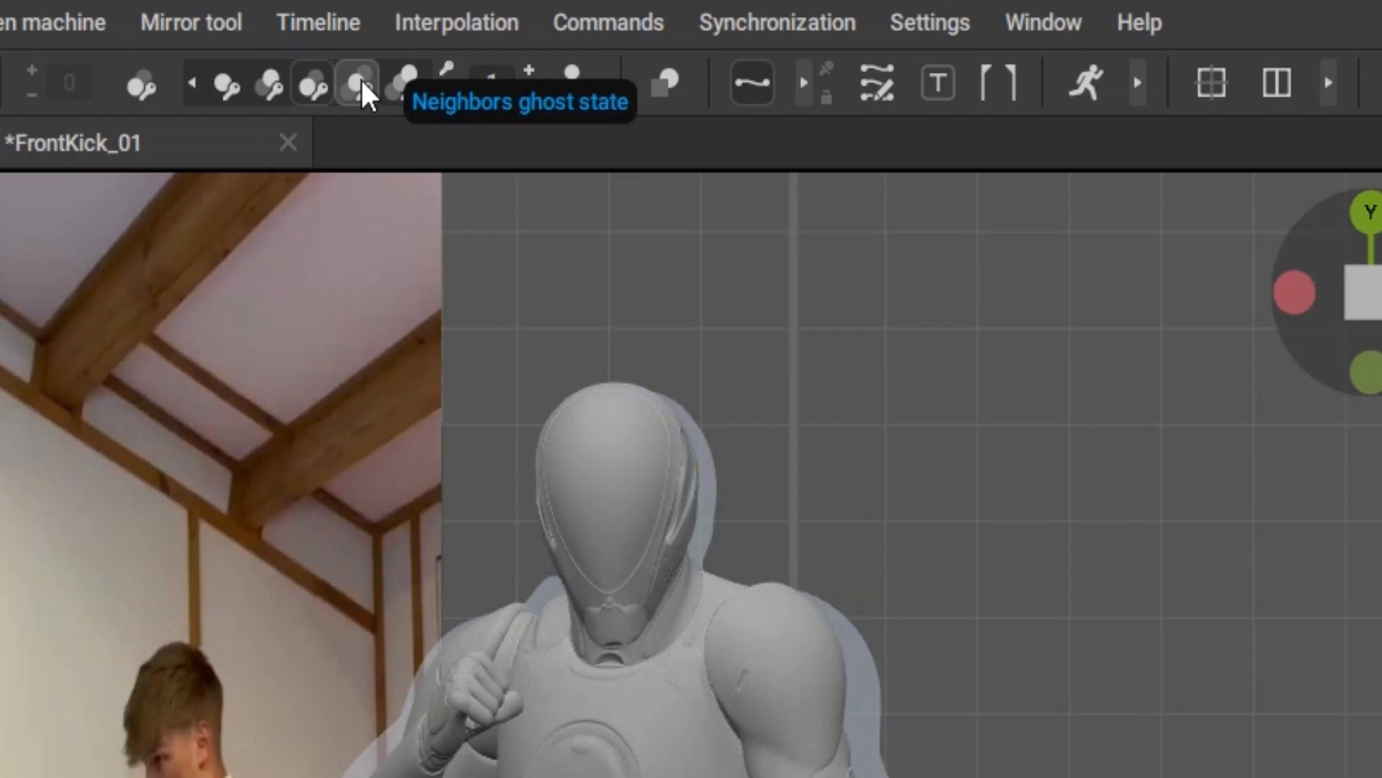
Try the Neighbors ghost state at frame 5, and set the ghost back to the previous keyframe only
{"action": "left_click", "coordinate": [221, 27]}
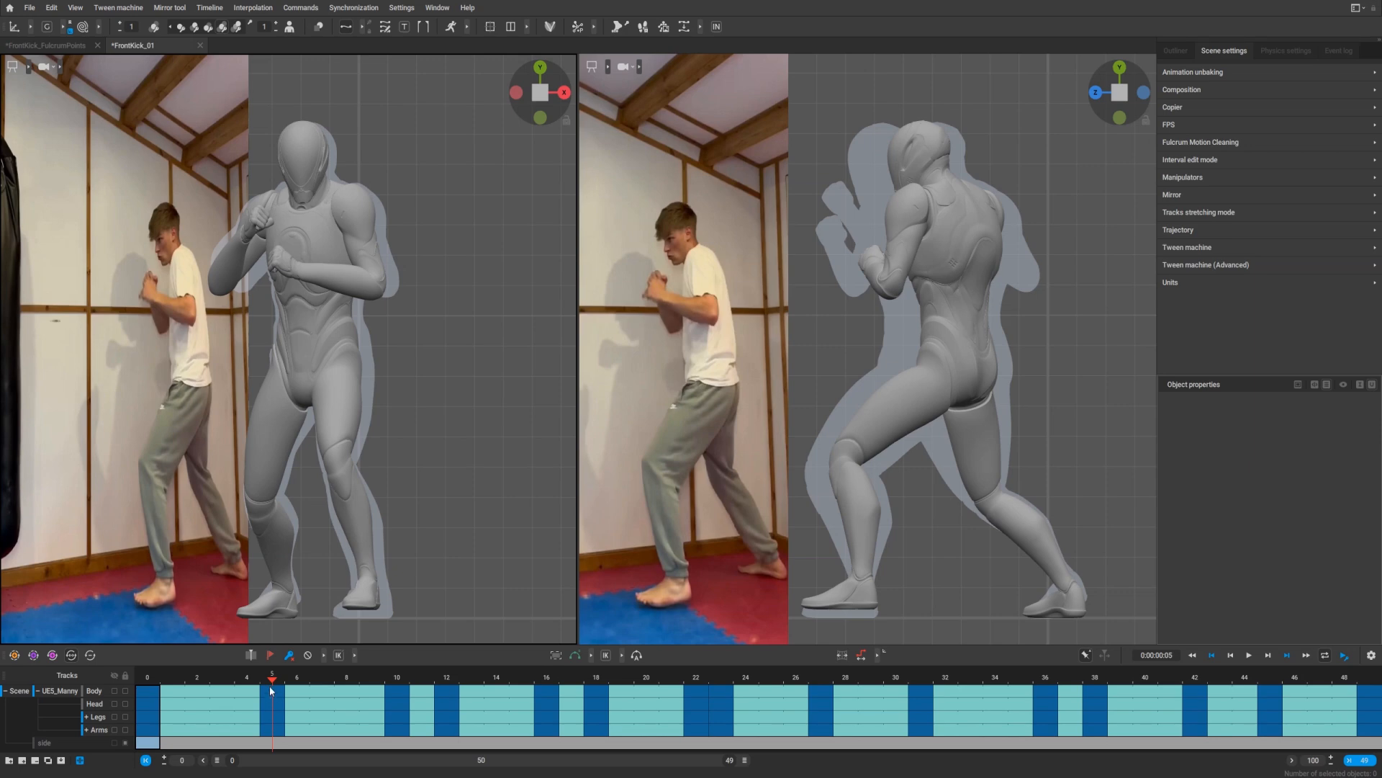
{"action": "mouse_move", "coordinate": [271, 684]}
{"action": "left_mouse_down"}
{"action": "mouse_move", "coordinate": [147, 683]}
{"action": "mouse_move", "coordinate": [395, 685]}
{"action": "mouse_move", "coordinate": [279, 690]}
{"action": "left_mouse_up"}
{"action": "left_click", "coordinate": [194, 27]}
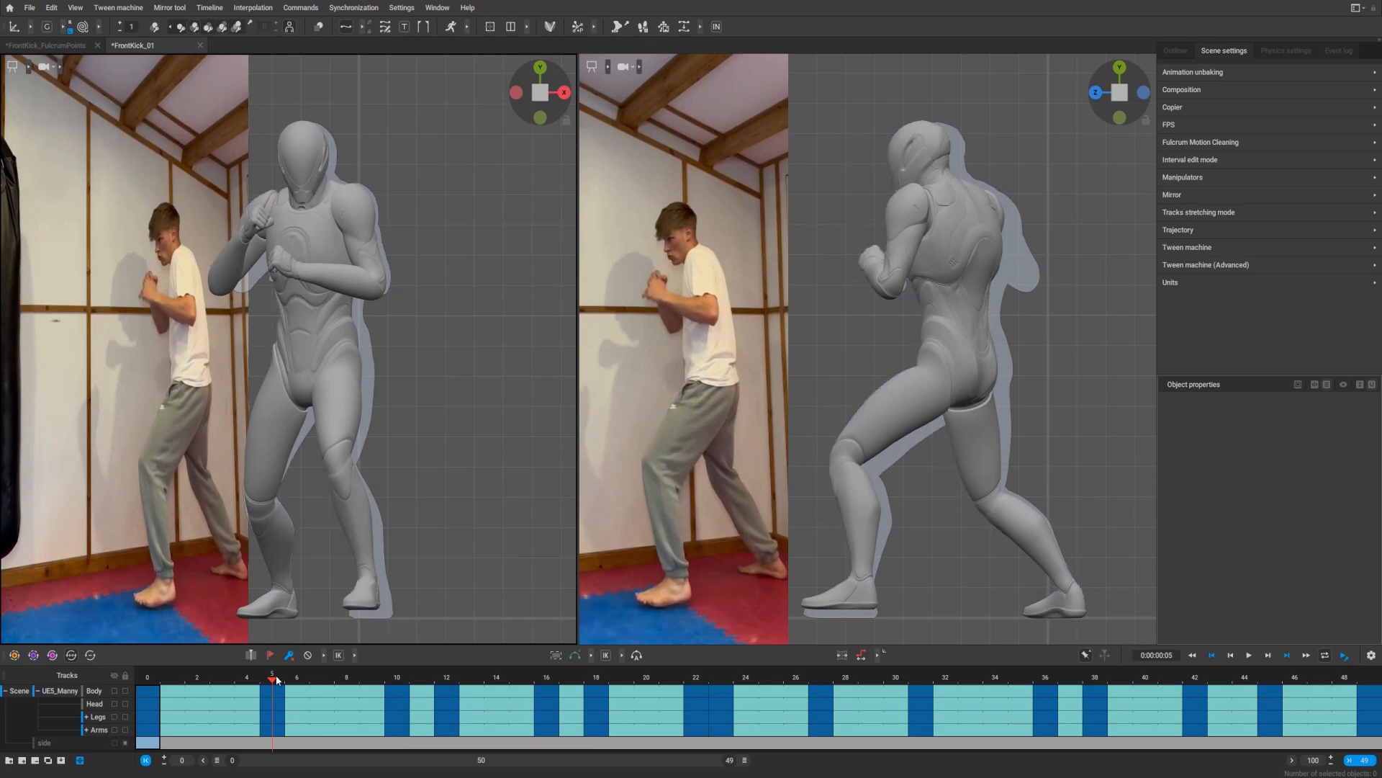
{"action": "left_click_drag", "start_coordinate": [267, 681], "coordinate": [283, 709]}
Switch the front viewport to the mode that shows the character's point controllers
{"action": "key", "text": "2"}
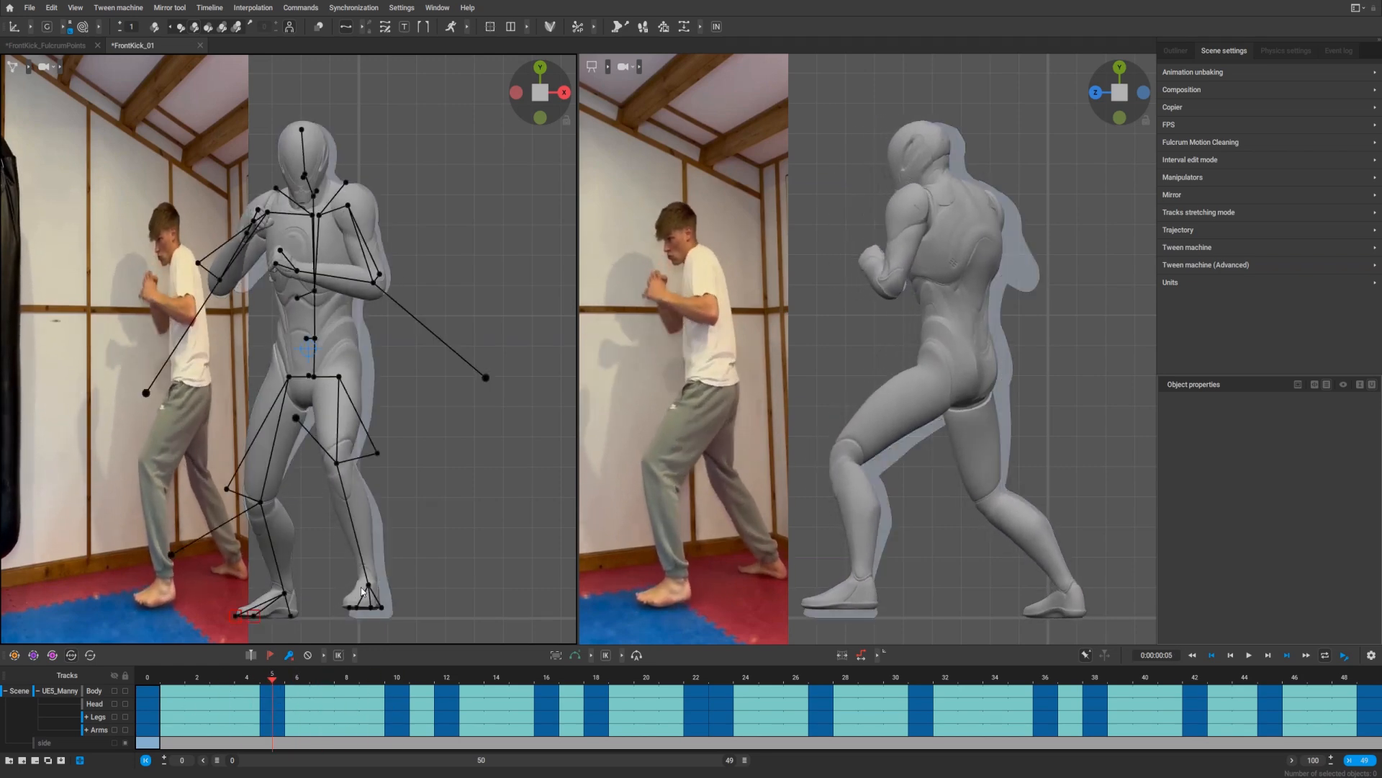
{"action": "left_click", "coordinate": [30, 69]}
{"action": "left_click", "coordinate": [50, 72]}
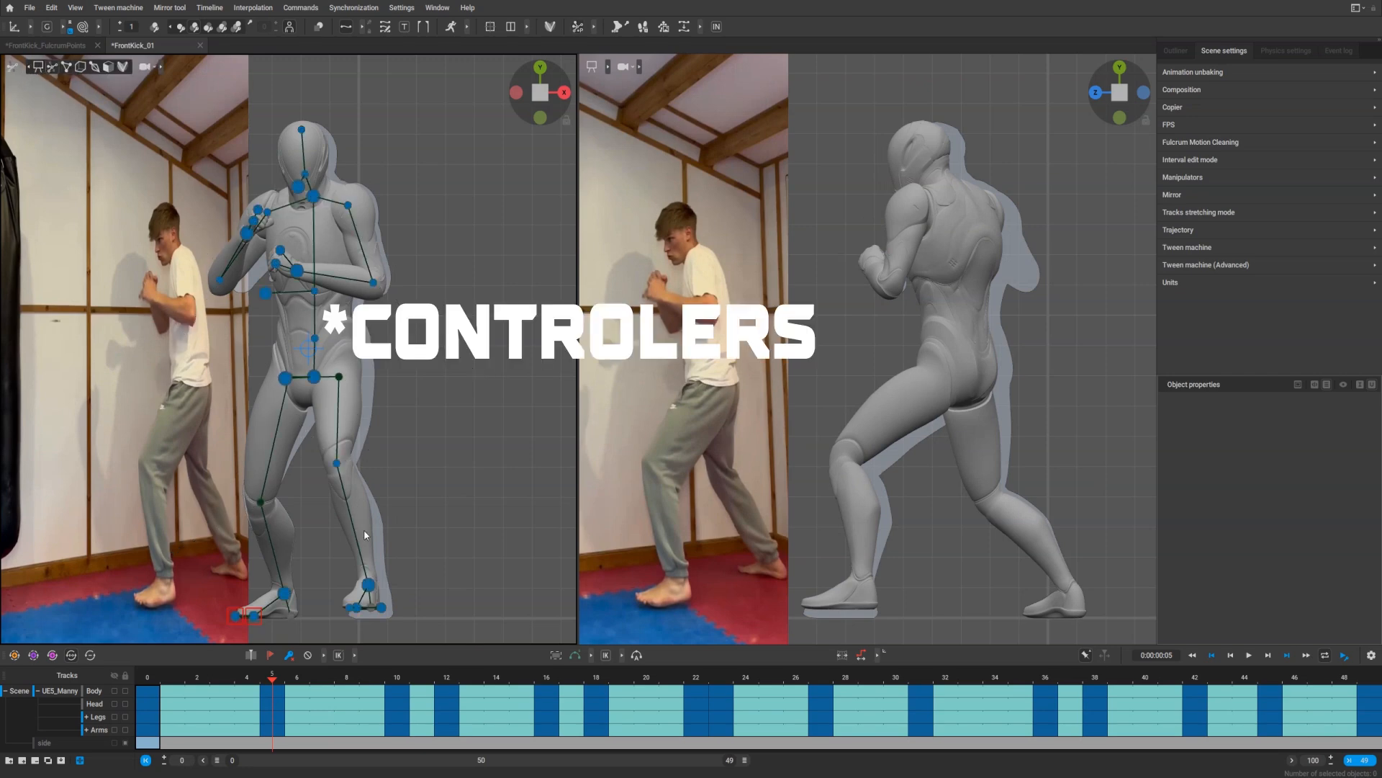
Select the left foot controller and rotate it around its vertical axis at frame 10
{"action": "left_click", "coordinate": [369, 585]}
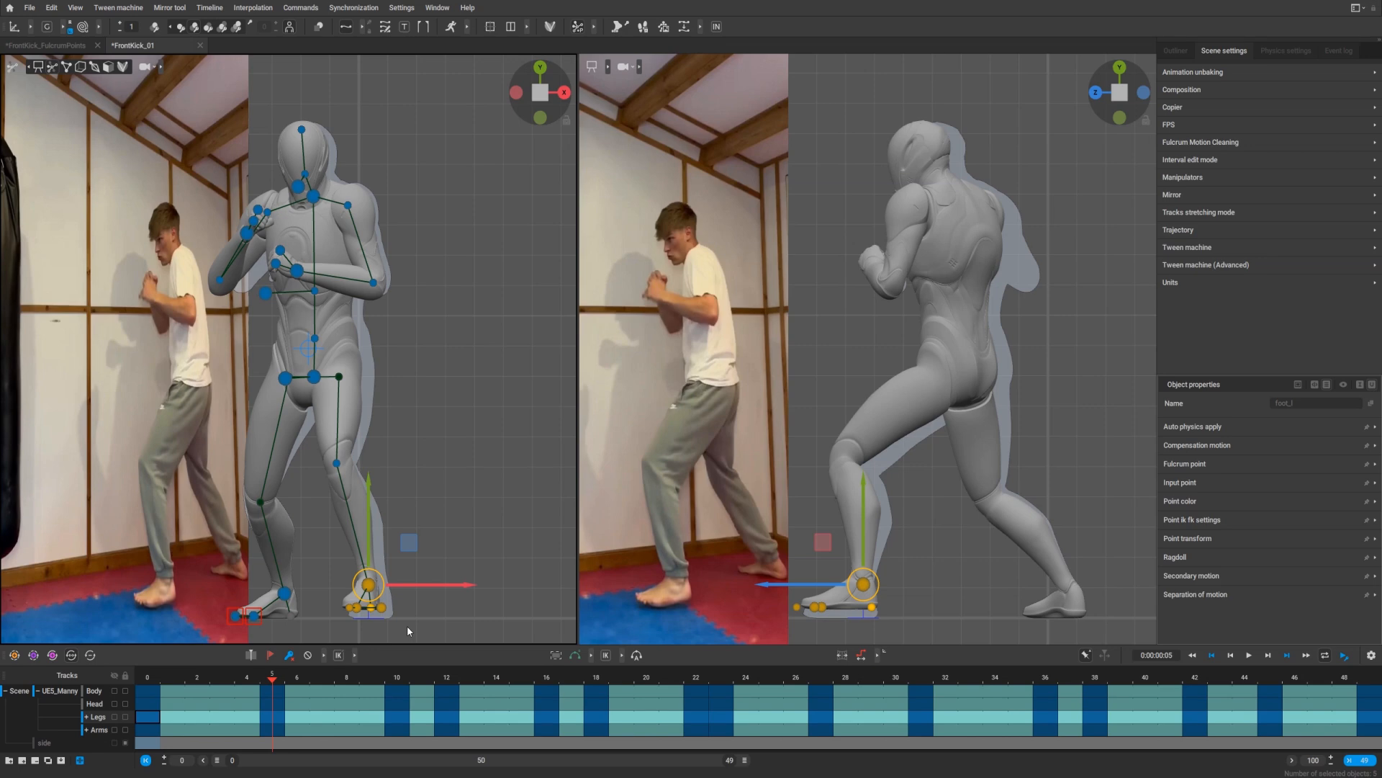
{"action": "key", "text": "e"}
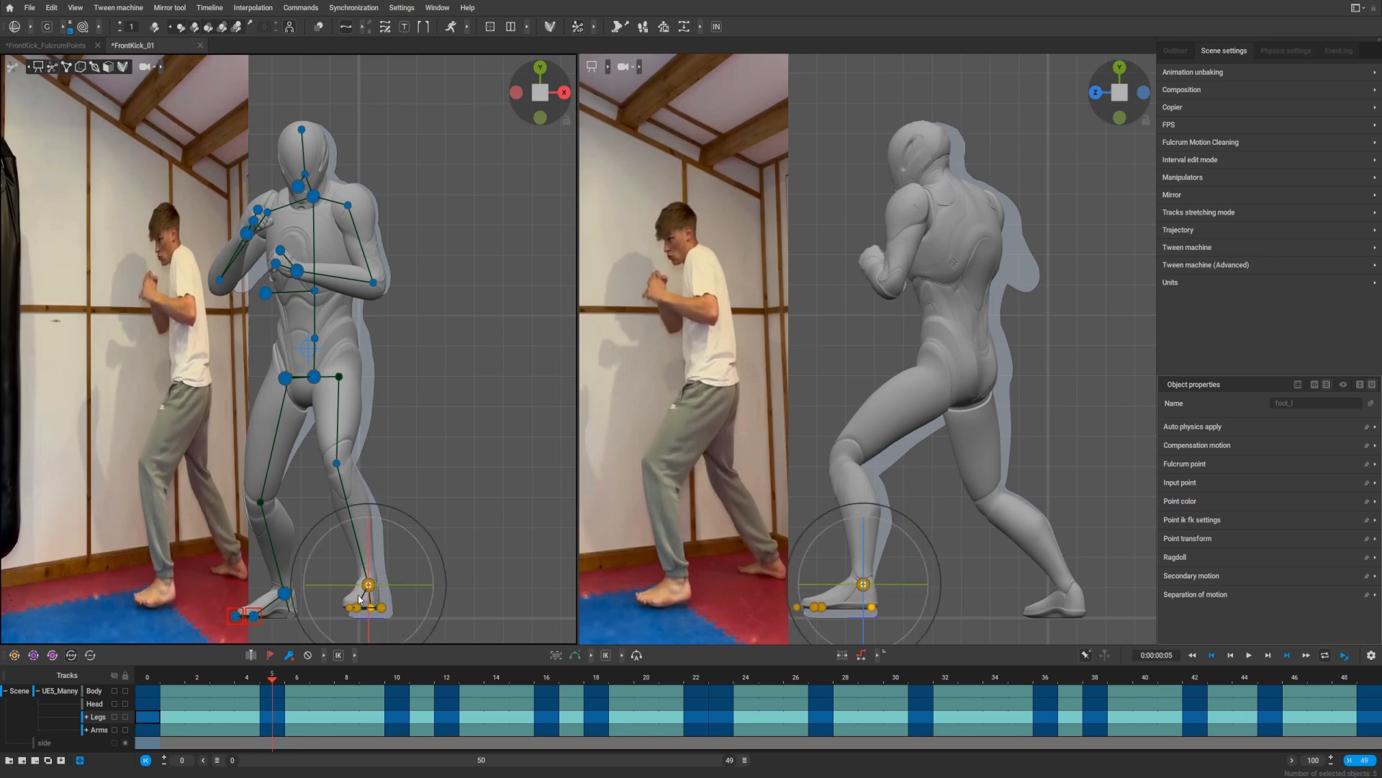
{"action": "left_click_drag", "start_coordinate": [355, 585], "coordinate": [366, 587]}
{"action": "left_click_drag", "start_coordinate": [272, 679], "coordinate": [391, 681]}
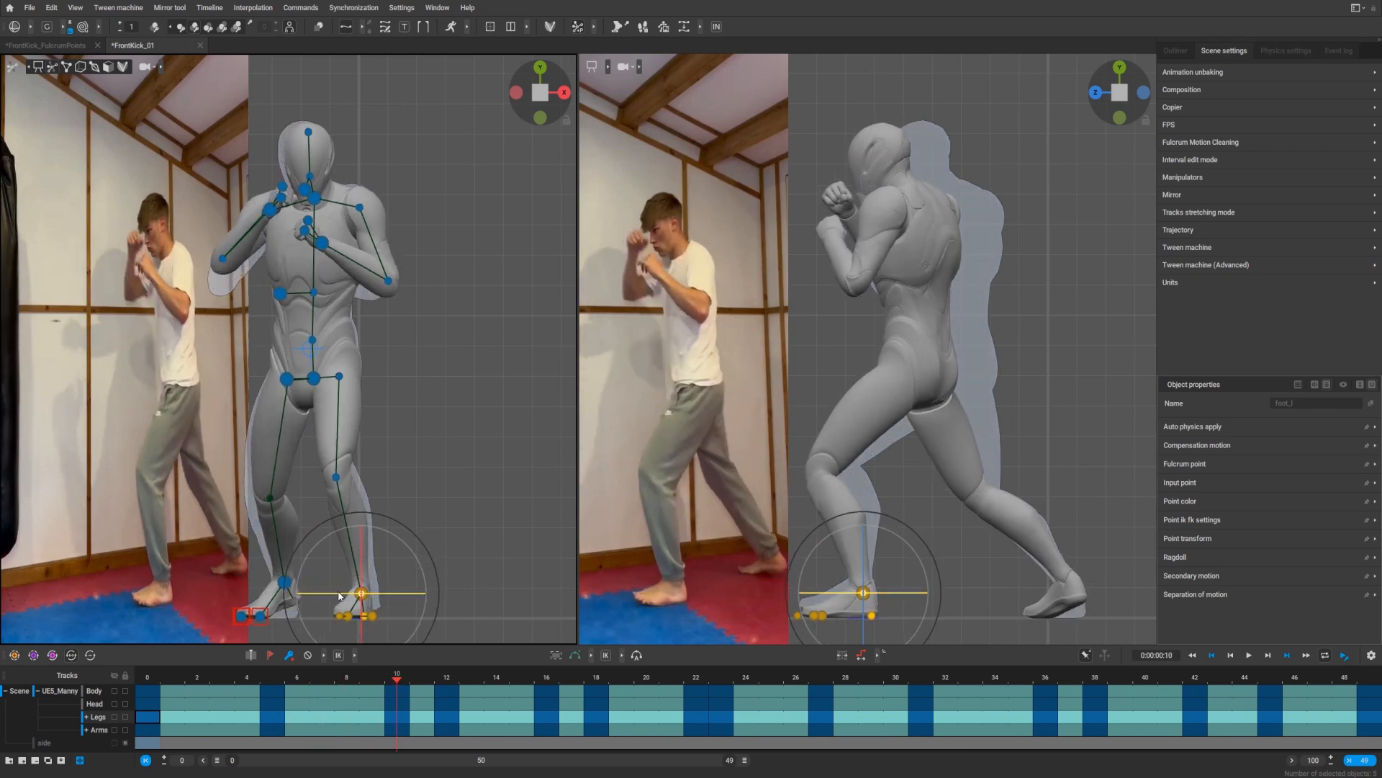
{"action": "left_click_drag", "start_coordinate": [339, 595], "coordinate": [353, 593]}
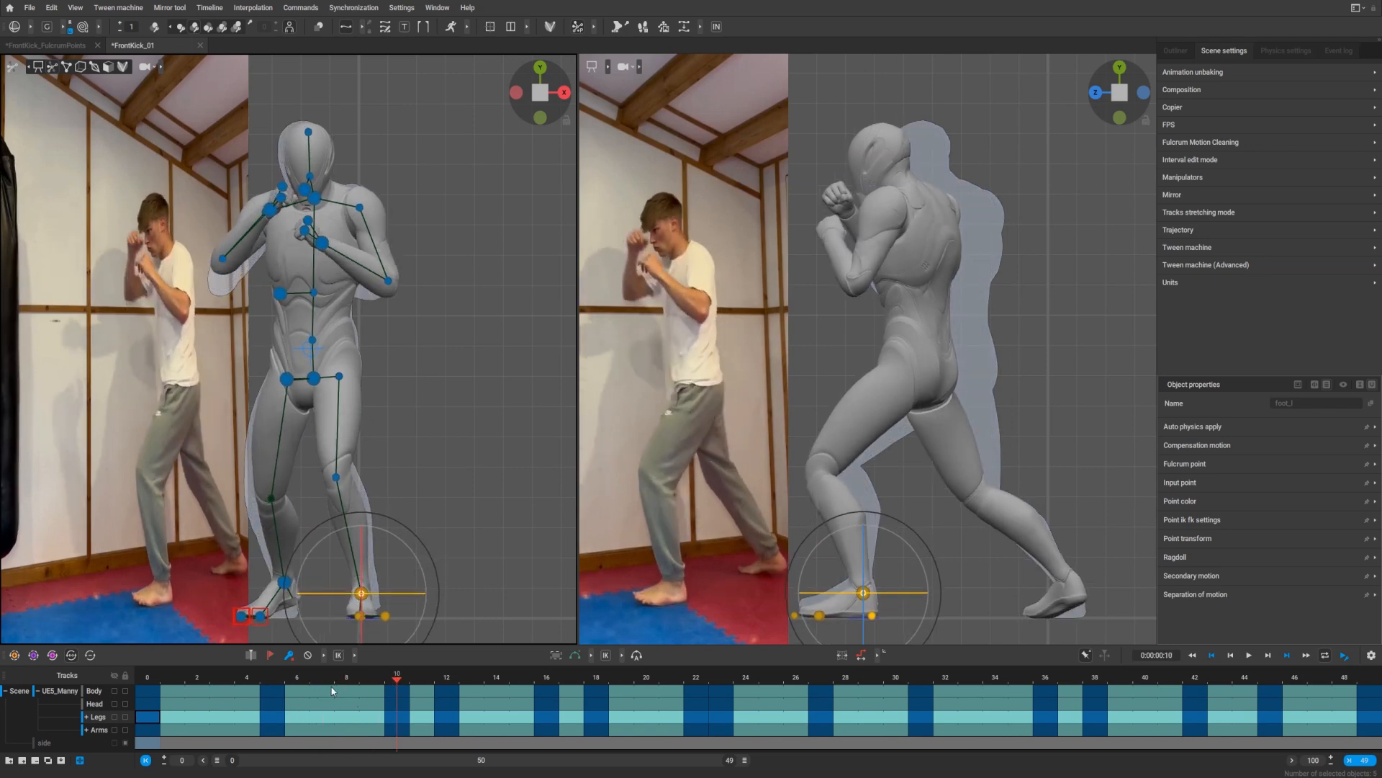
Compare the left foot's placement between frames 9 and 12, picking out the legs keyframes at frames 10 and 12
{"action": "left_click_drag", "start_coordinate": [324, 679], "coordinate": [381, 692]}
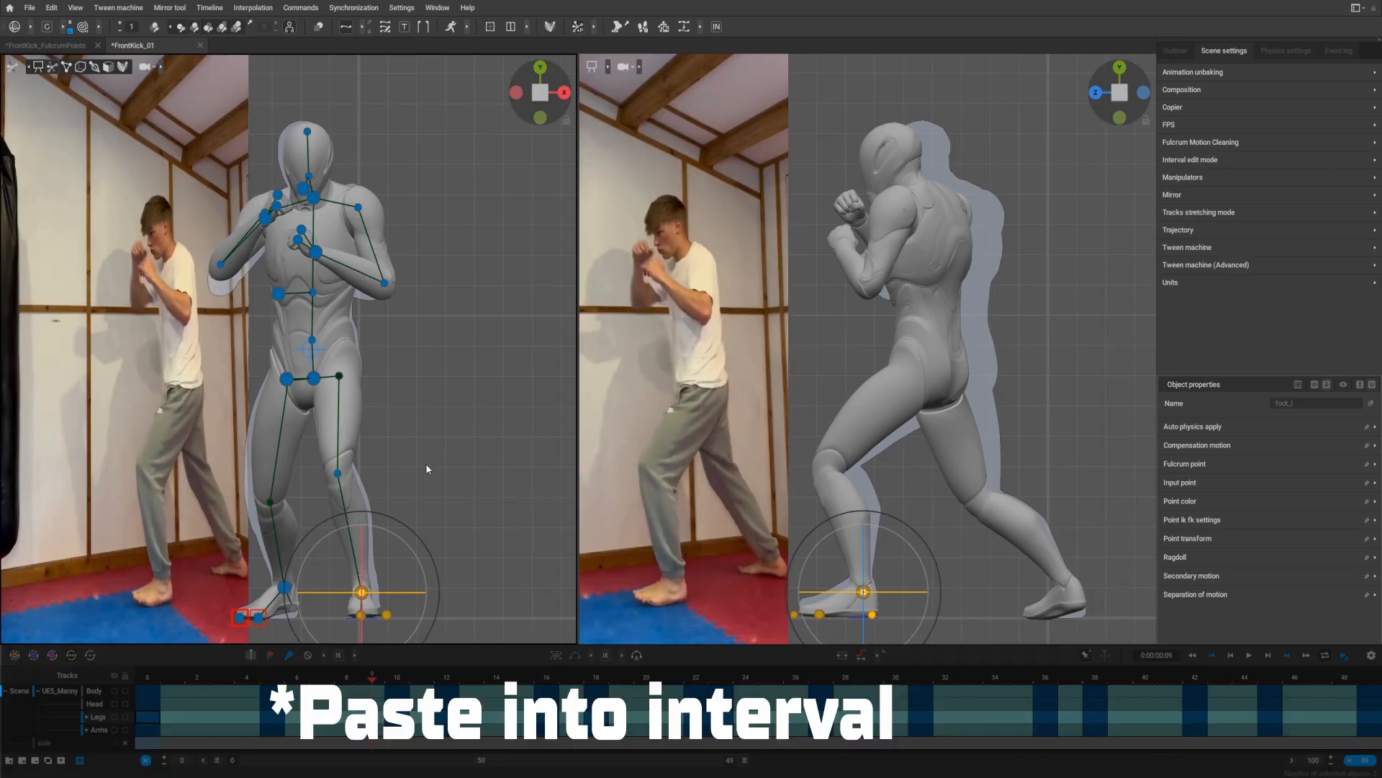
{"action": "left_click_drag", "start_coordinate": [198, 679], "coordinate": [404, 687]}
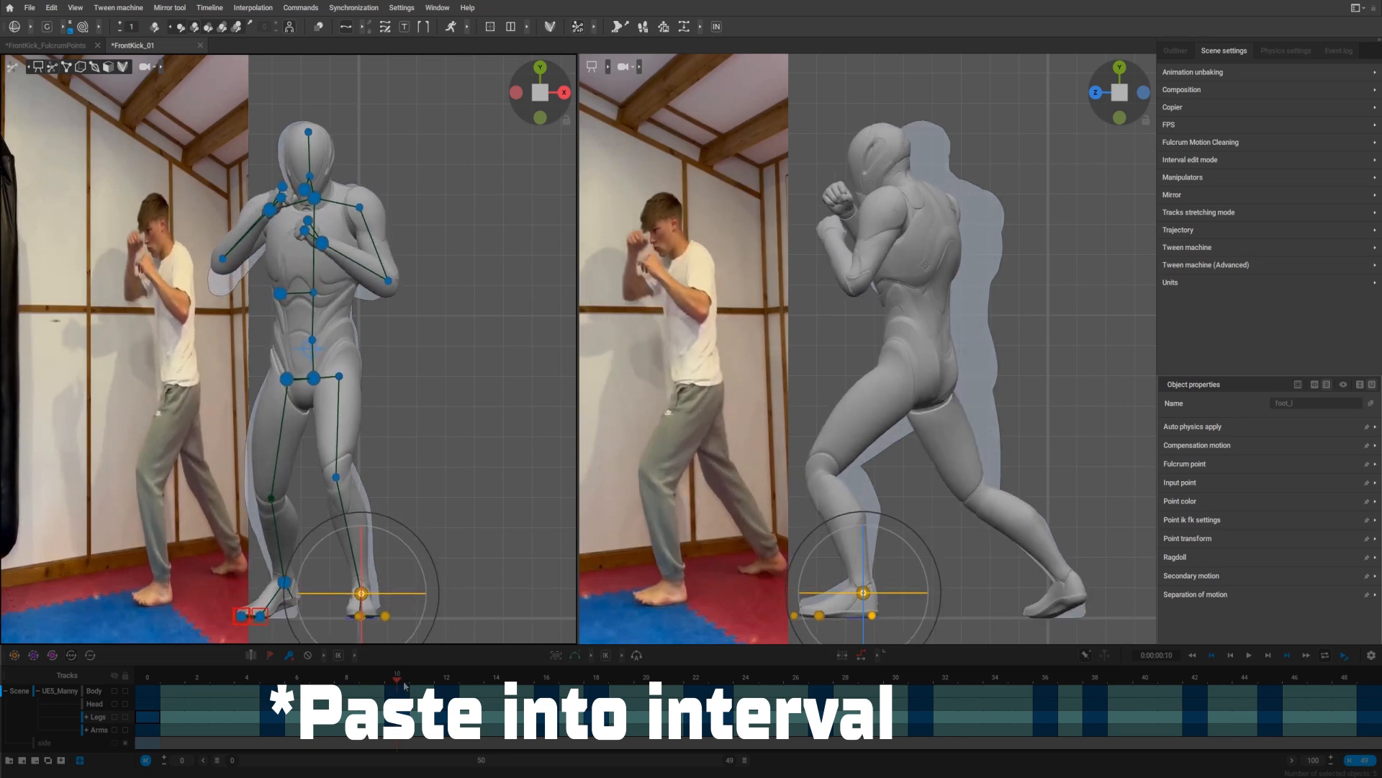
{"action": "left_click", "coordinate": [398, 716]}
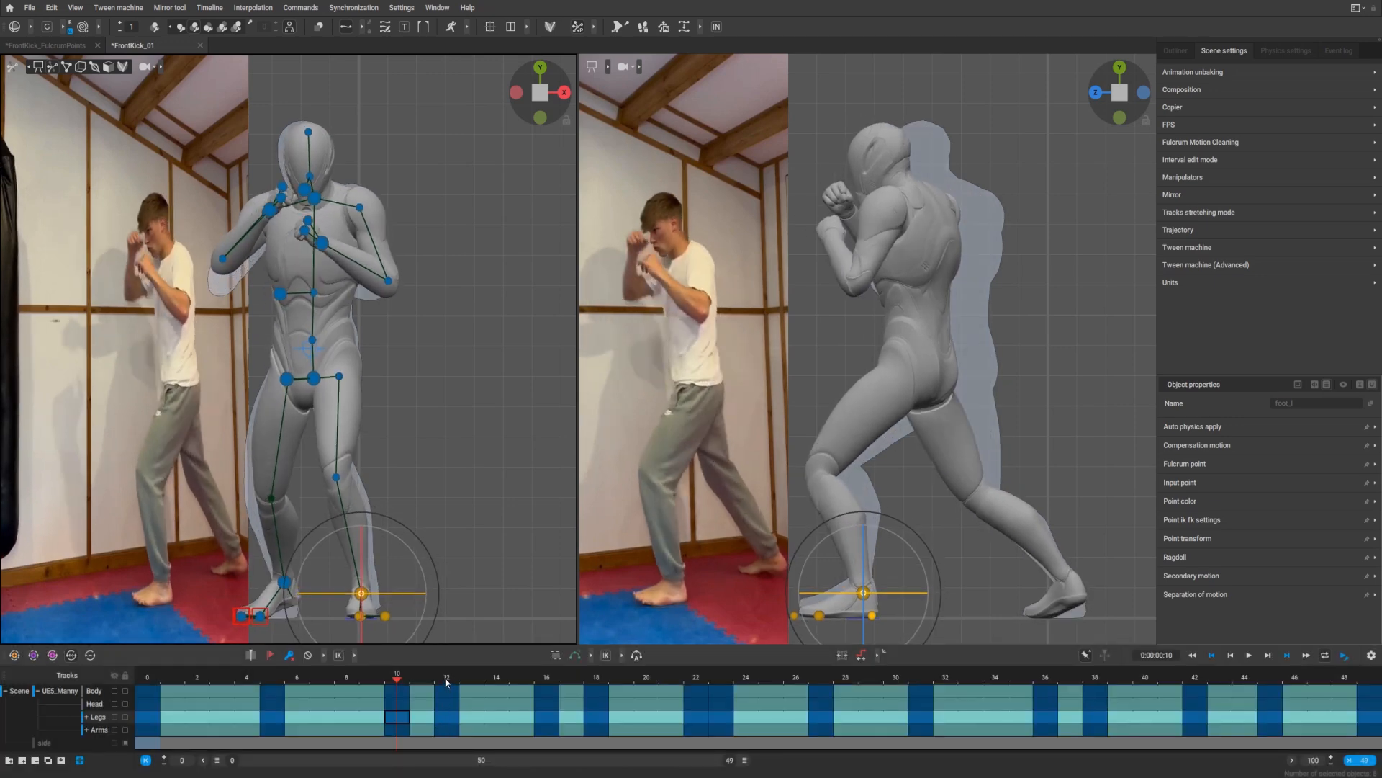
{"action": "mouse_move", "coordinate": [446, 682]}
{"action": "left_mouse_down"}
{"action": "mouse_move", "coordinate": [504, 684]}
{"action": "mouse_move", "coordinate": [454, 690]}
{"action": "left_mouse_up"}
{"action": "left_click", "coordinate": [441, 718]}
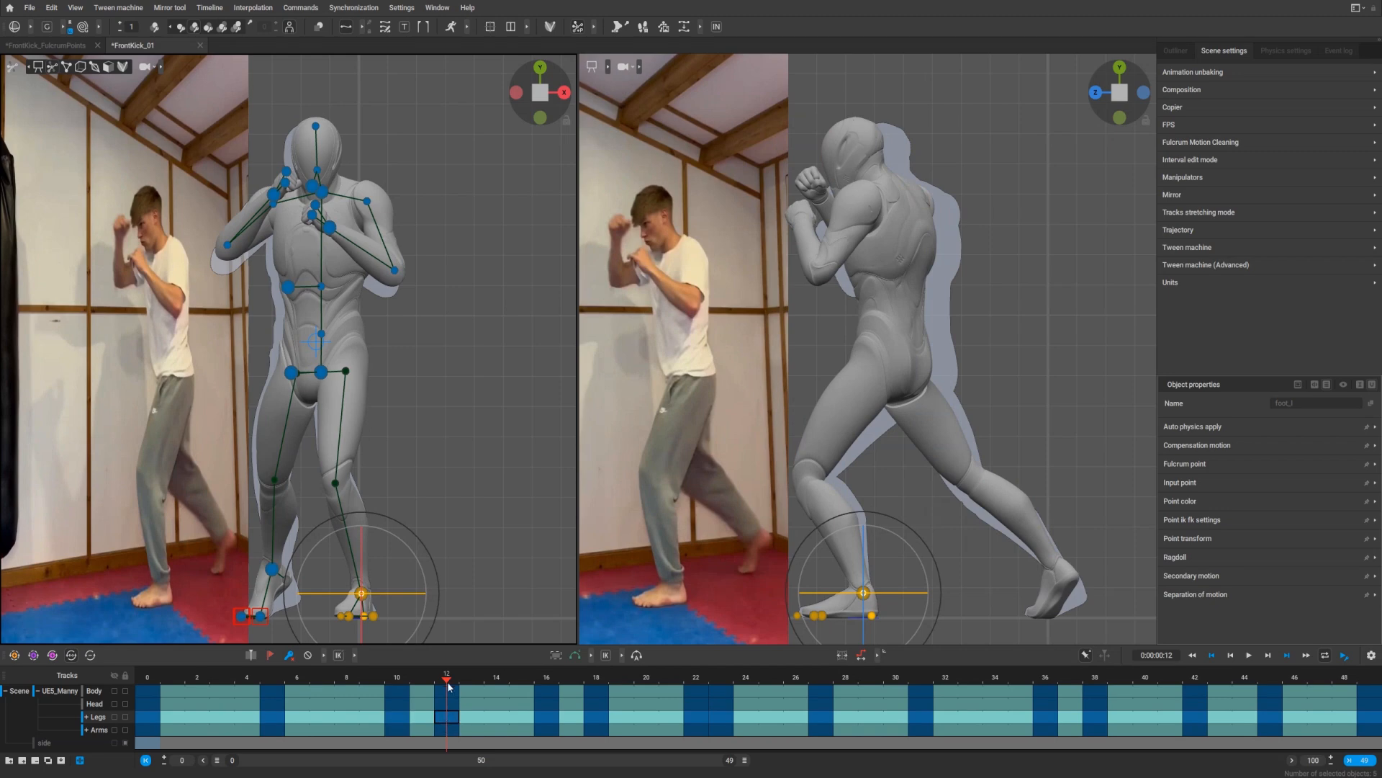
Copy the left foot's pose from frame 10 and paste it at frames 12 and 16, checking the foot between frames 10 and 12
{"action": "left_click", "coordinate": [397, 680]}
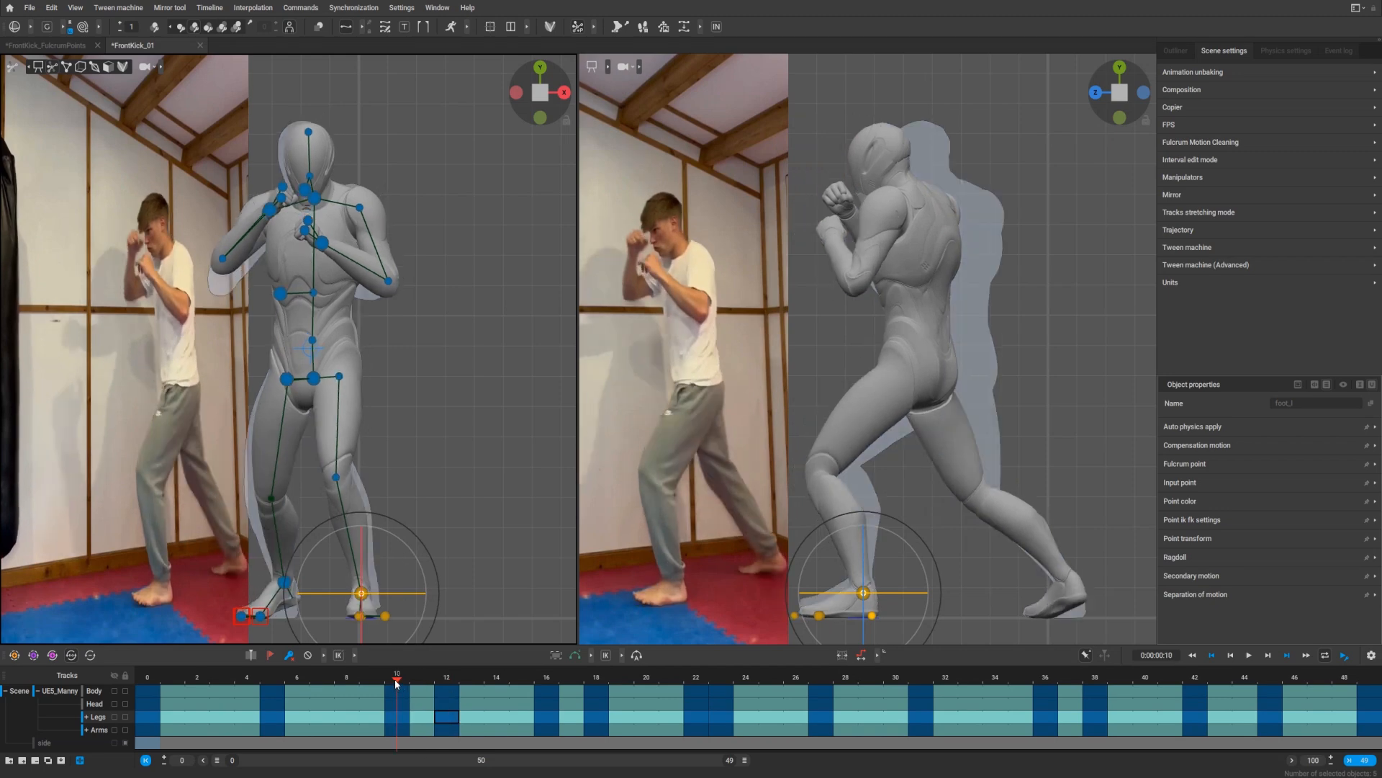
{"action": "left_click", "coordinate": [395, 716]}
{"action": "left_click_drag", "start_coordinate": [398, 681], "coordinate": [455, 690]}
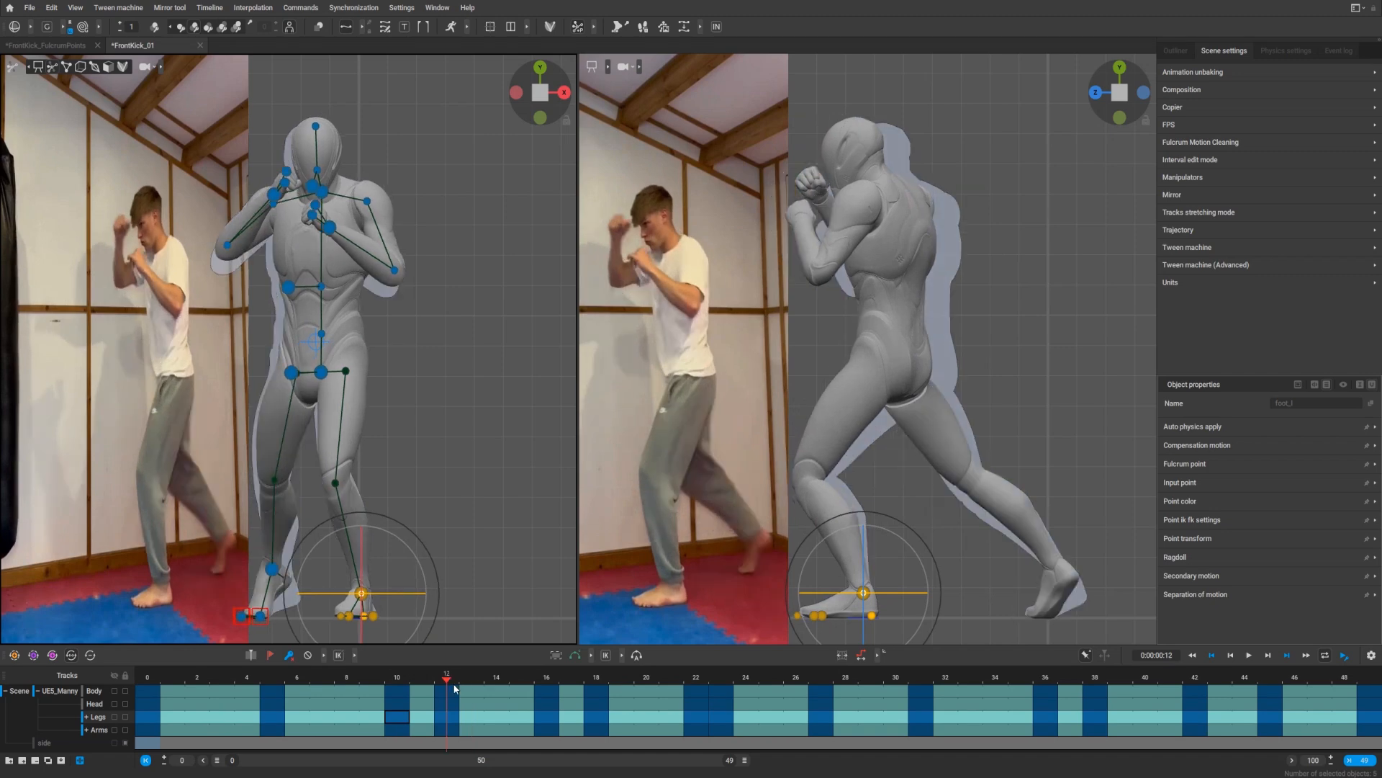
{"action": "key", "text": "ctrl+v"}
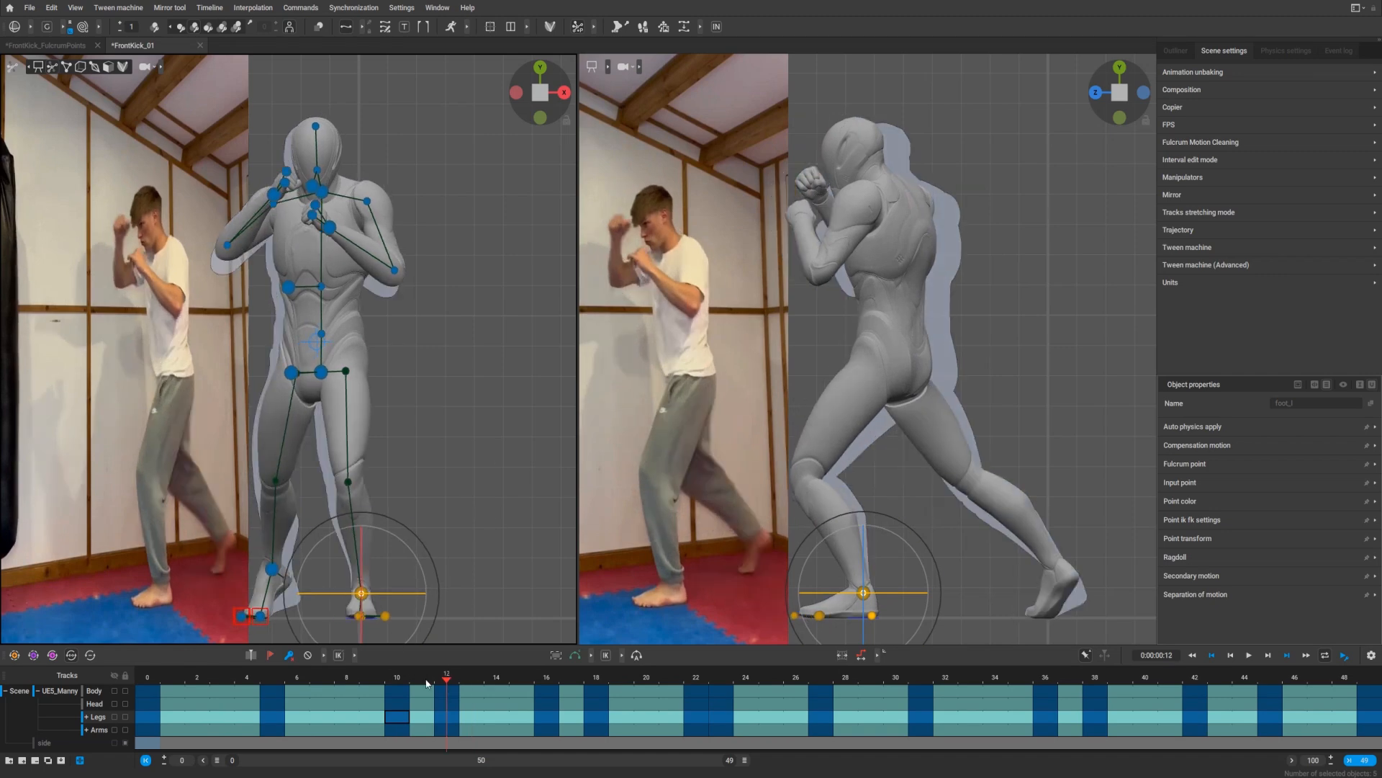
{"action": "left_click_drag", "start_coordinate": [447, 684], "coordinate": [547, 694]}
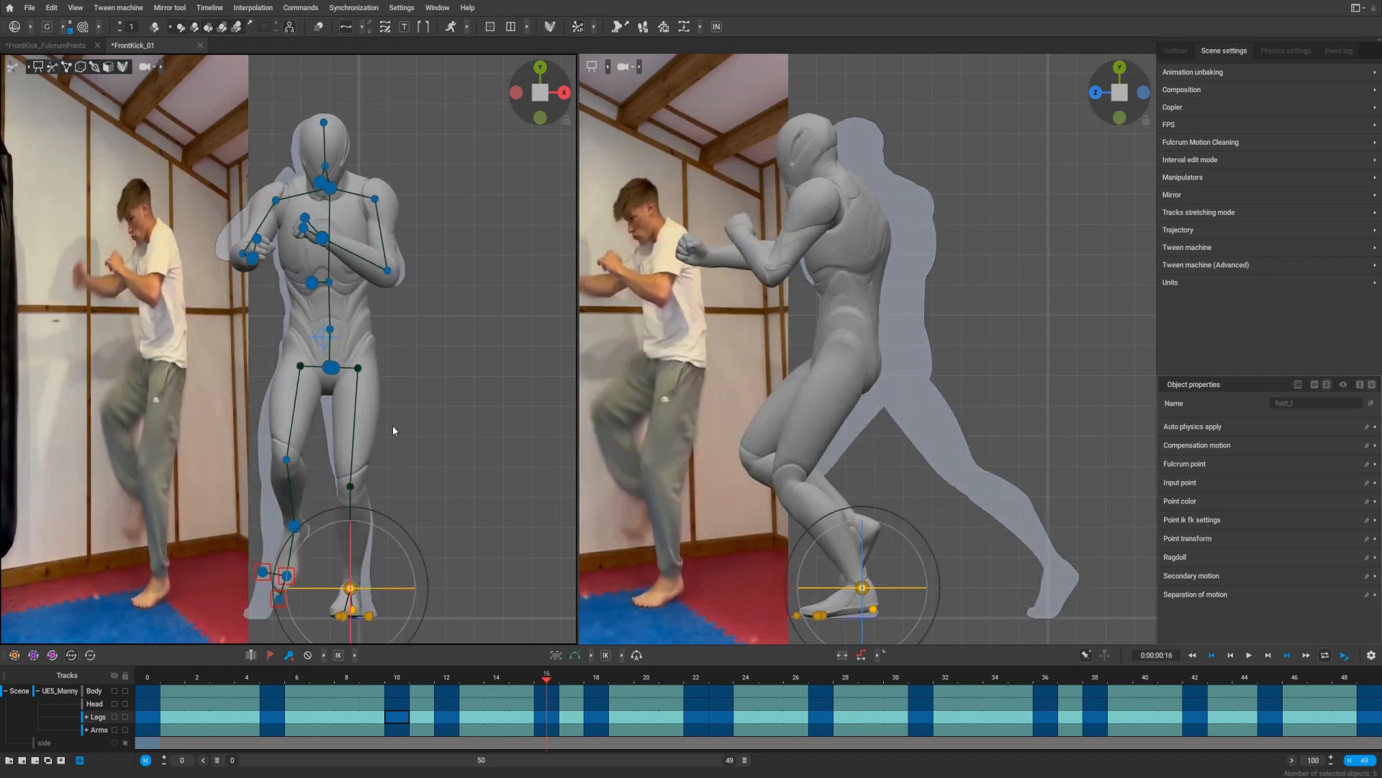
{"action": "key", "text": "ctrl+v"}
{"action": "left_click", "coordinate": [396, 678]}
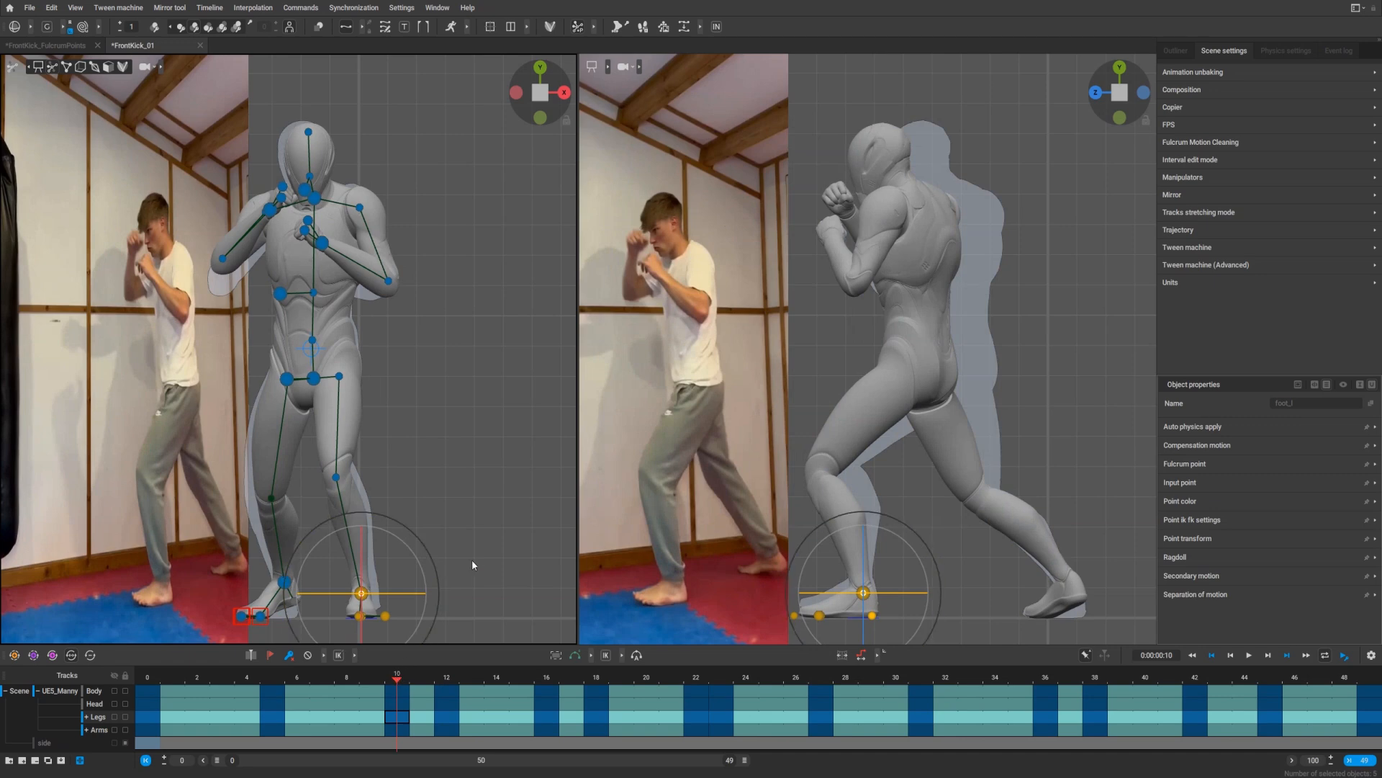
{"action": "key", "text": "Right"}
{"action": "key", "text": "Right"}
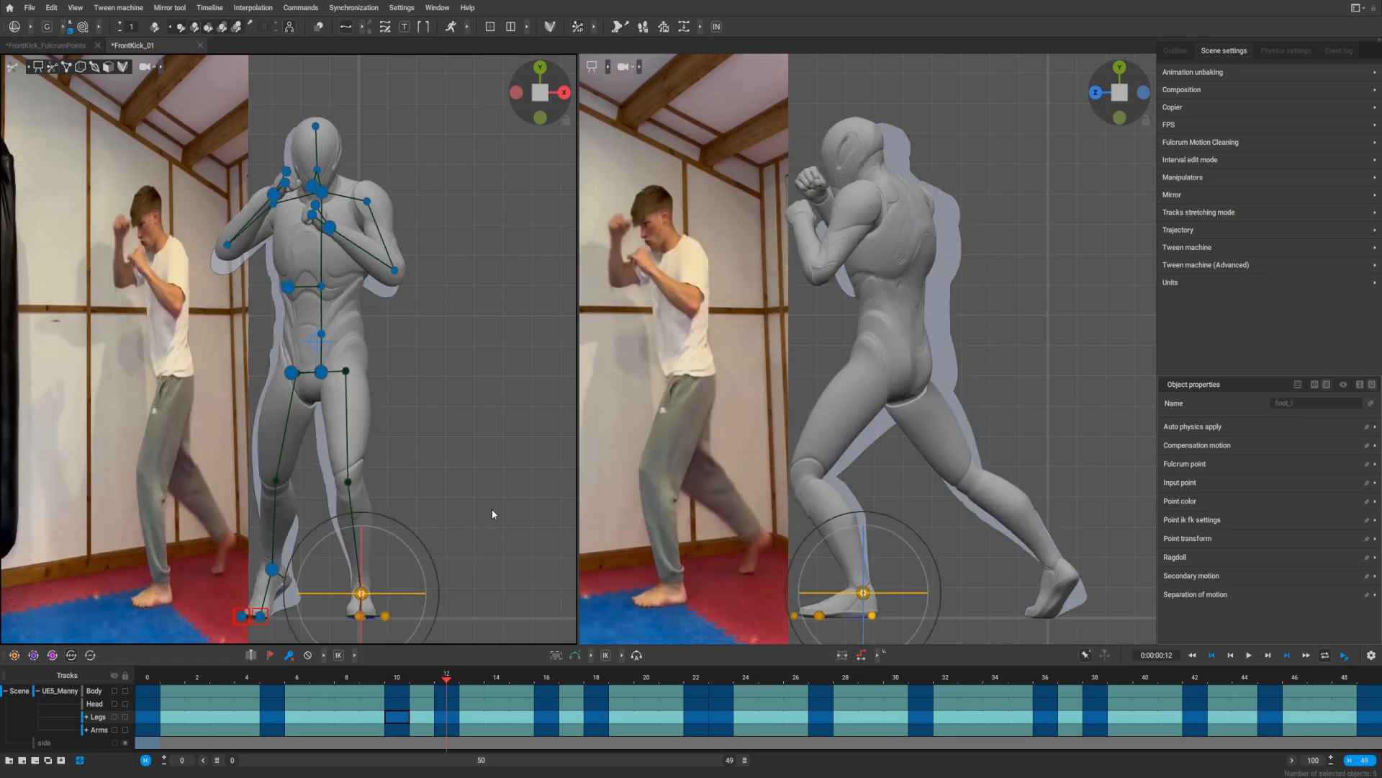
{"action": "left_click", "coordinate": [396, 684]}
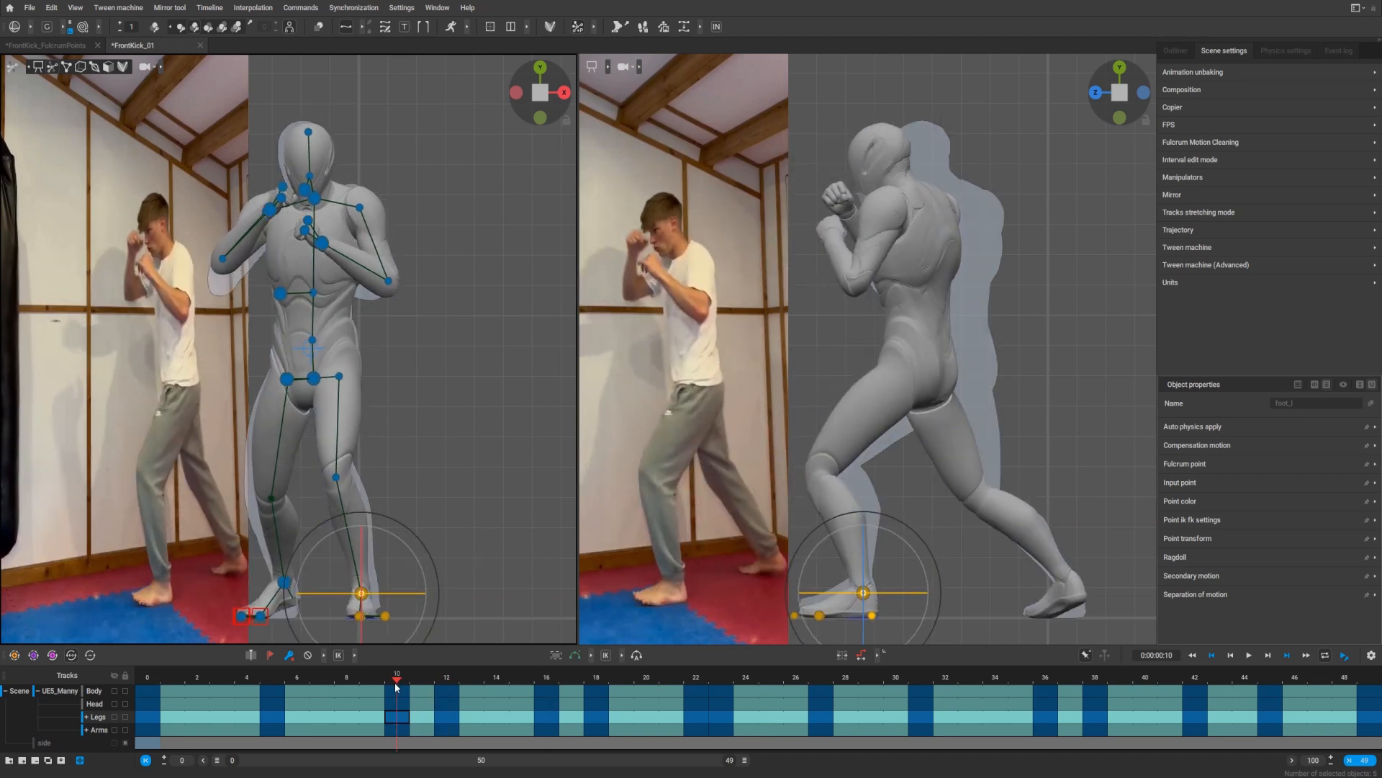
Try Paste Into Interval with frame 16's left foot pose across the legs track from frame 12 to 16, and undo the changes
{"action": "left_click_drag", "start_coordinate": [448, 719], "coordinate": [536, 714]}
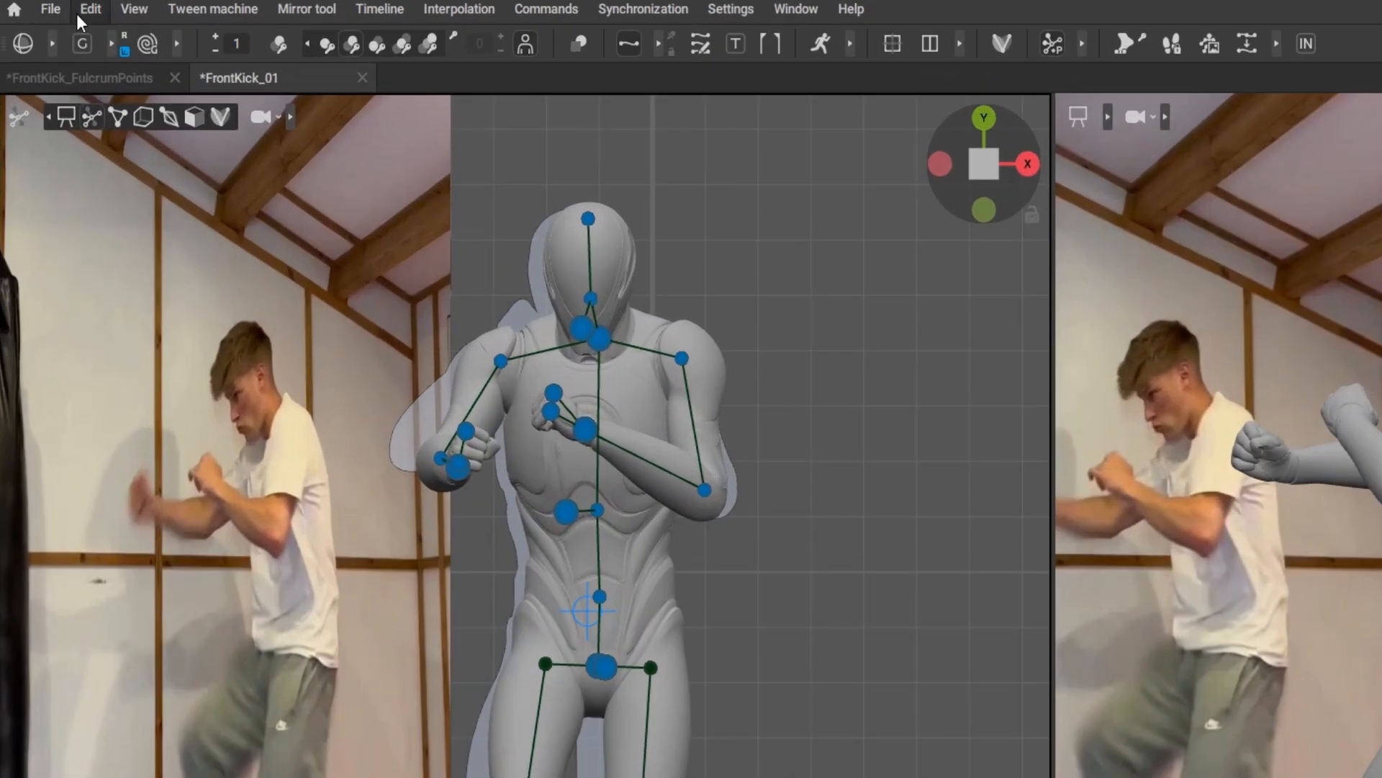
{"action": "left_click", "coordinate": [78, 11]}
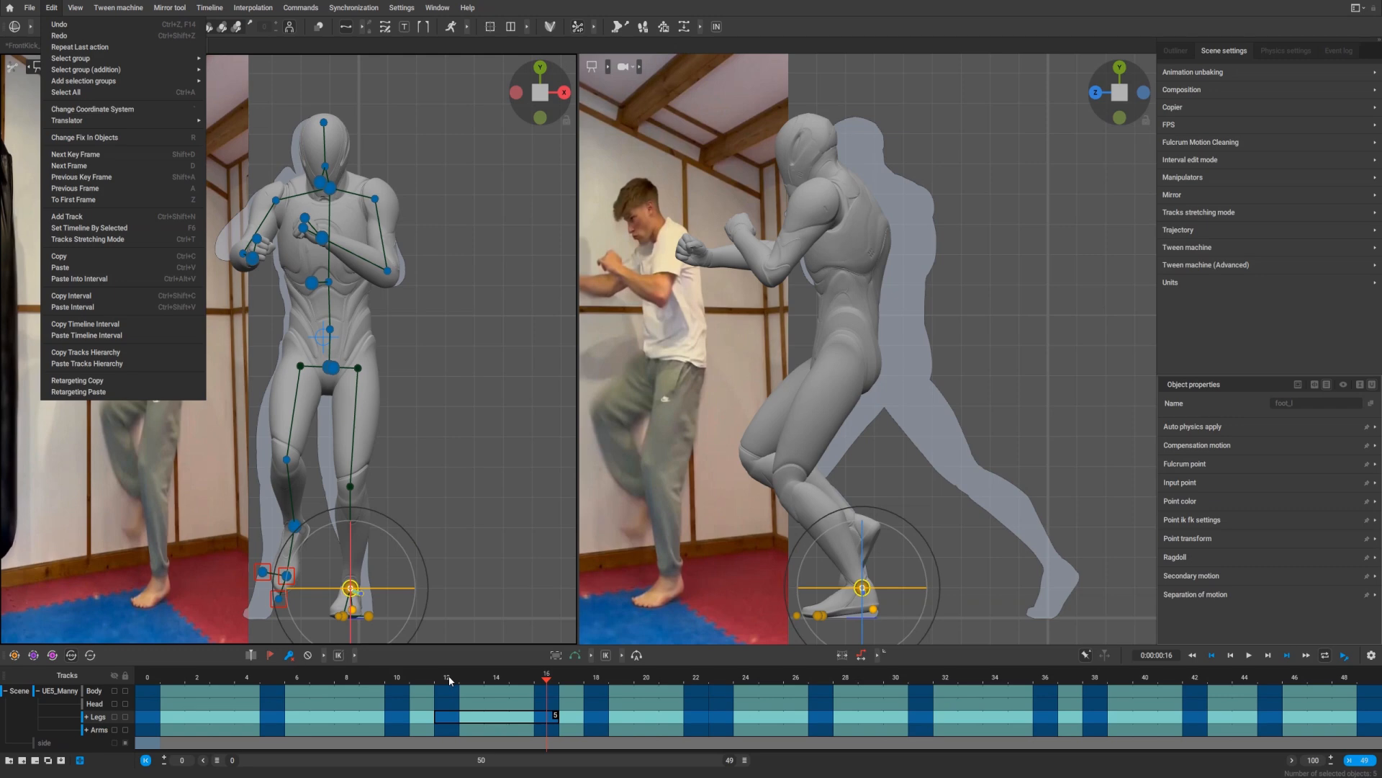
{"action": "key", "text": "ctrl+alt+v"}
{"action": "mouse_move", "coordinate": [478, 680]}
{"action": "left_mouse_down"}
{"action": "mouse_move", "coordinate": [441, 685]}
{"action": "mouse_move", "coordinate": [545, 686]}
{"action": "mouse_move", "coordinate": [450, 687]}
{"action": "mouse_move", "coordinate": [475, 690]}
{"action": "mouse_move", "coordinate": [463, 693]}
{"action": "left_mouse_up"}
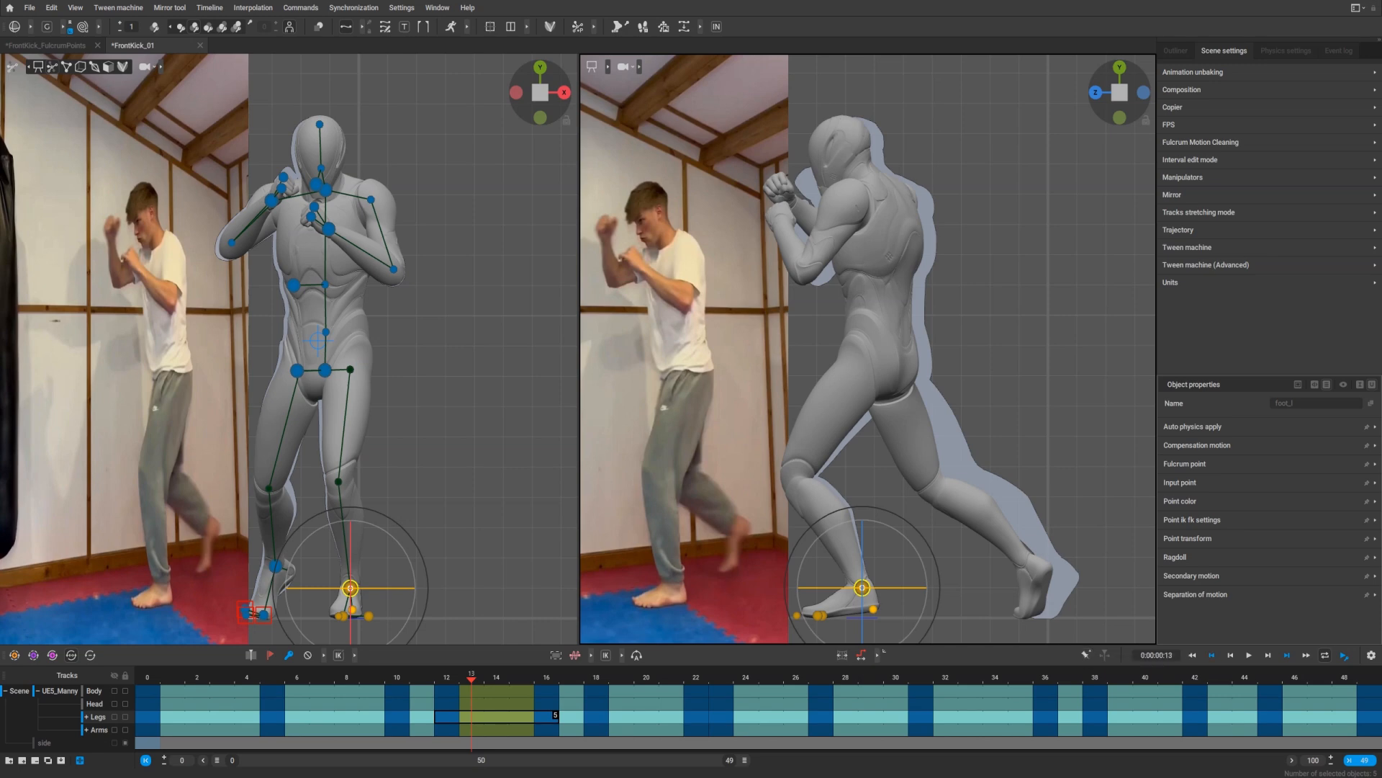
{"action": "left_click", "coordinate": [529, 734]}
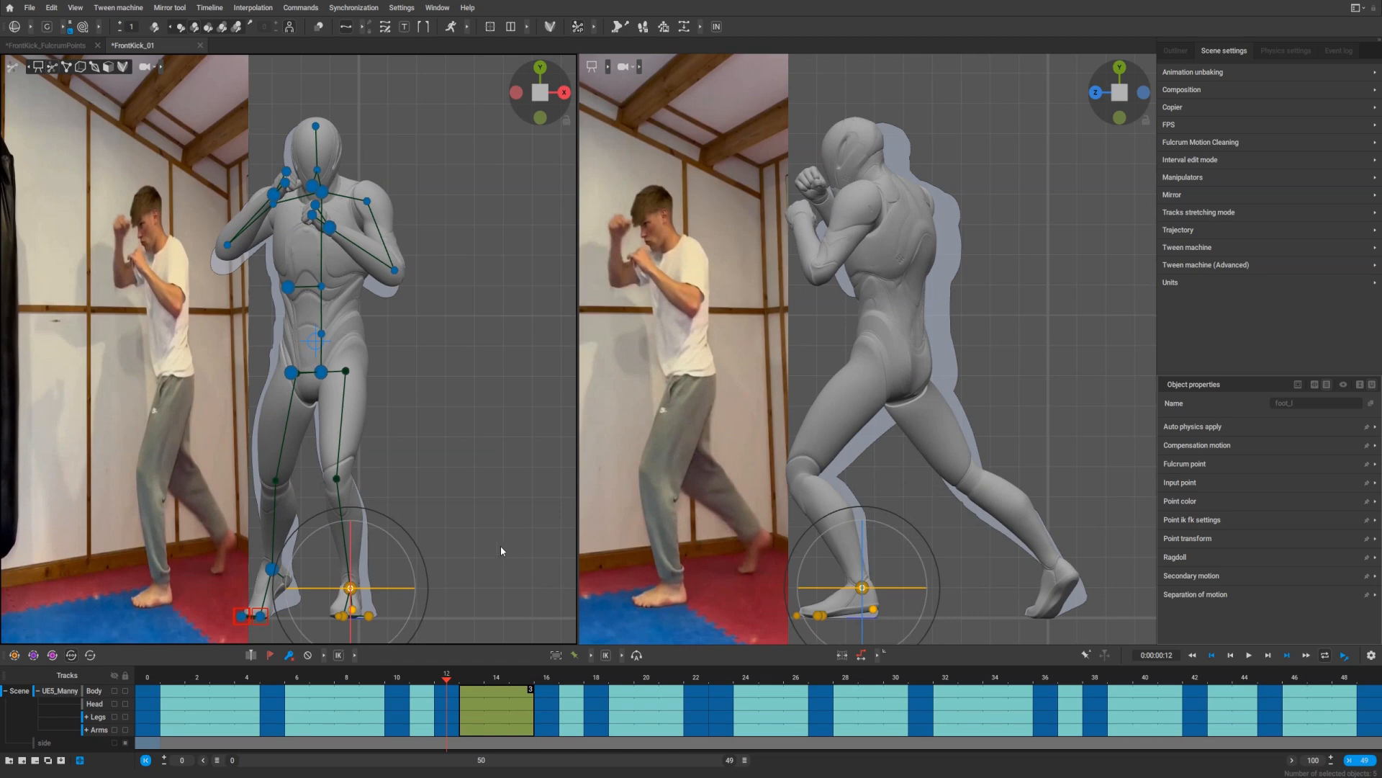
{"action": "key", "text": "ctrl+z"}
{"action": "key", "text": "ctrl+z"}
{"action": "key", "text": "ctrl+z"}
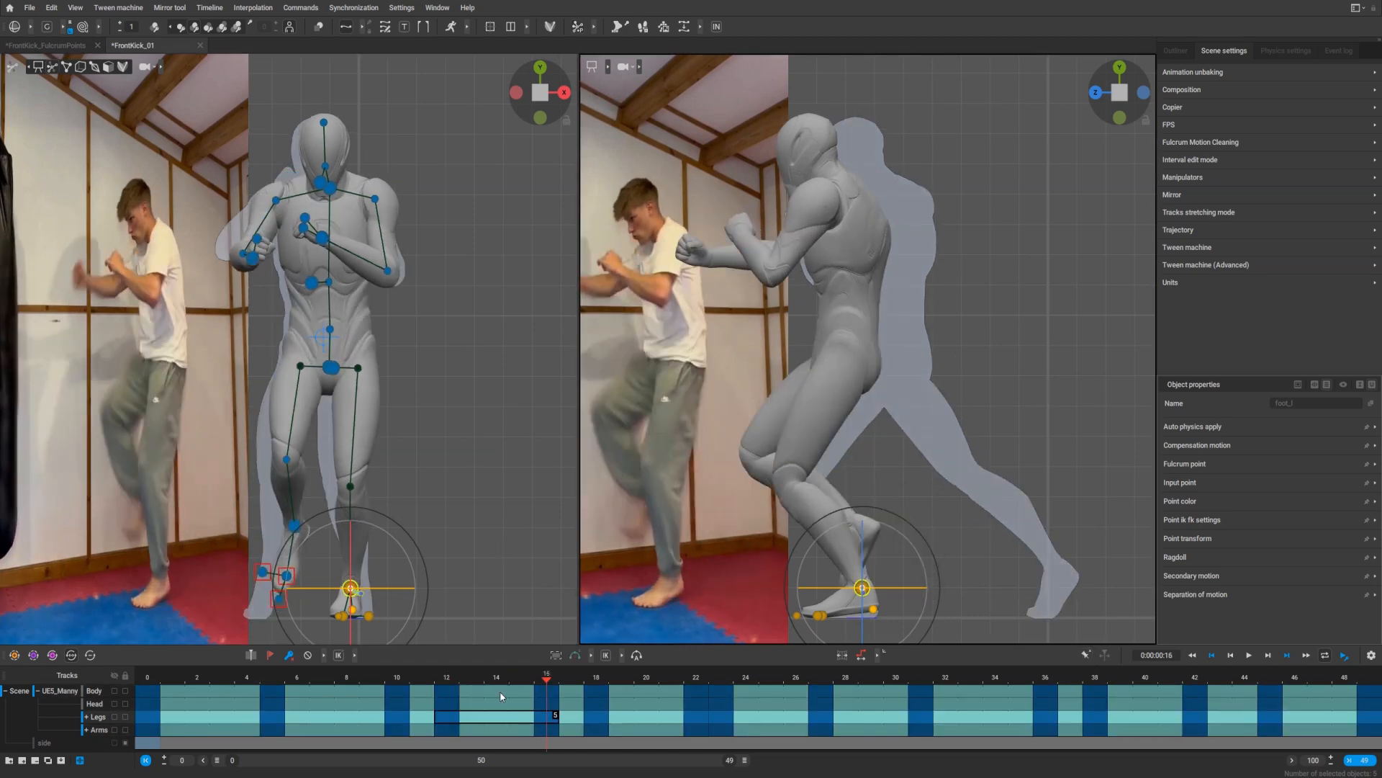
Paste the foot pose into the selected legs interval from frame 12 to 16 once more and check the foot around frame 12
{"action": "left_click", "coordinate": [457, 680]}
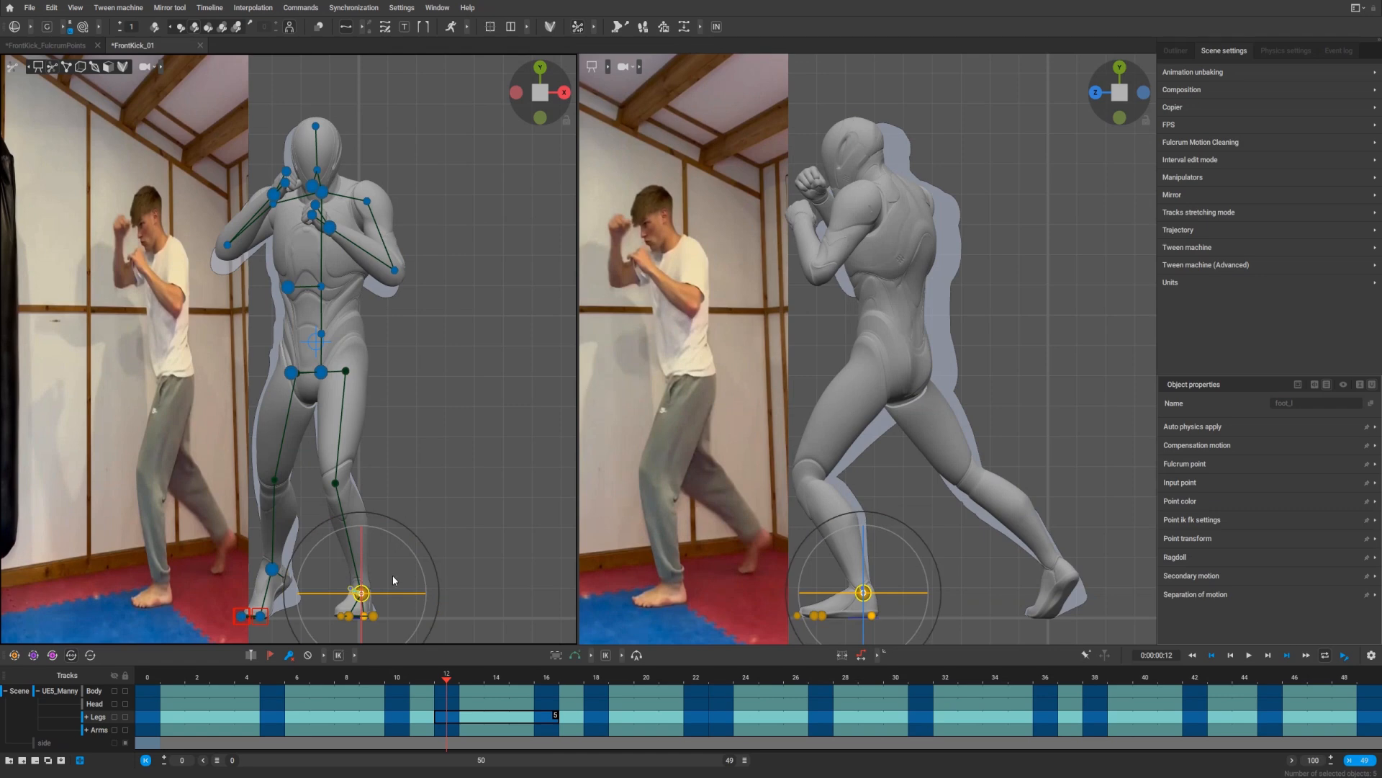
{"action": "key", "text": "ctrl+v"}
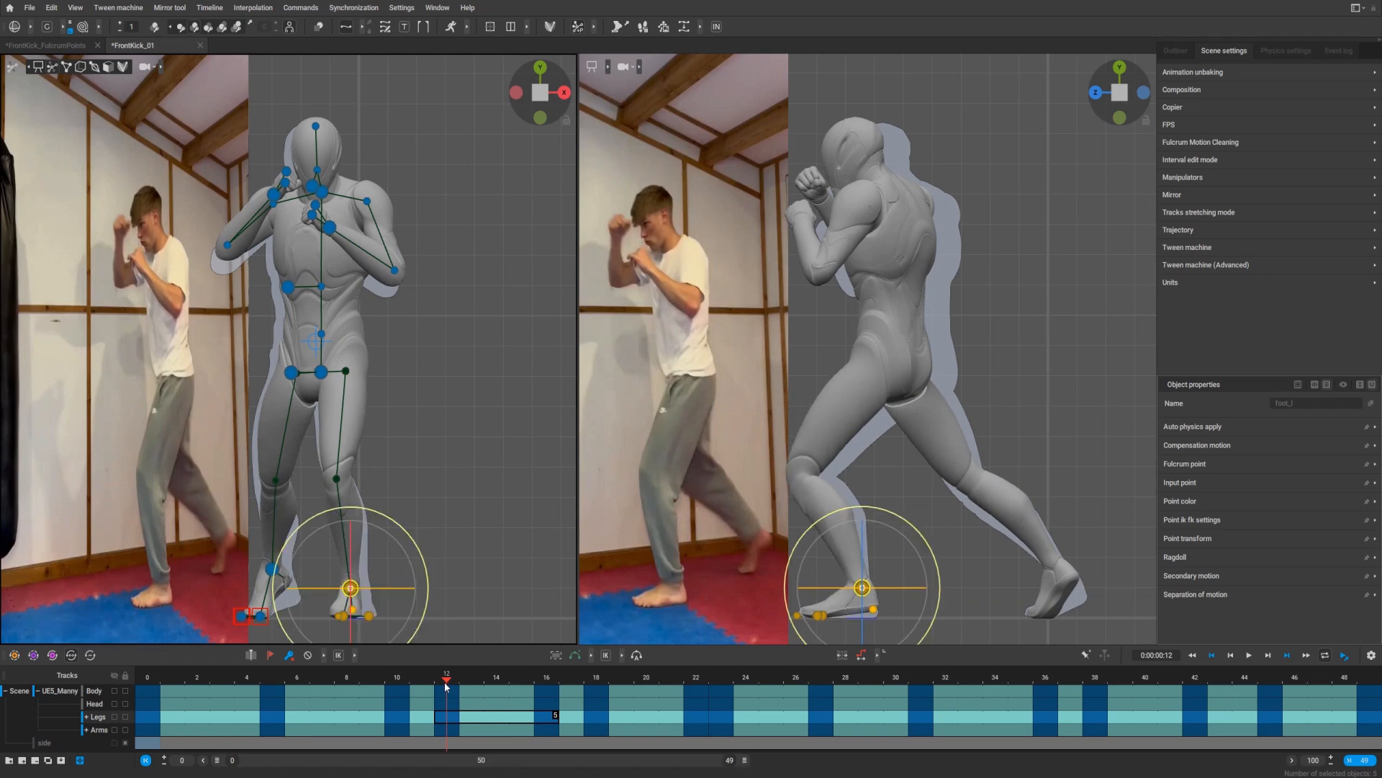
{"action": "left_click_drag", "start_coordinate": [444, 683], "coordinate": [410, 695]}
{"action": "key", "text": "Up"}
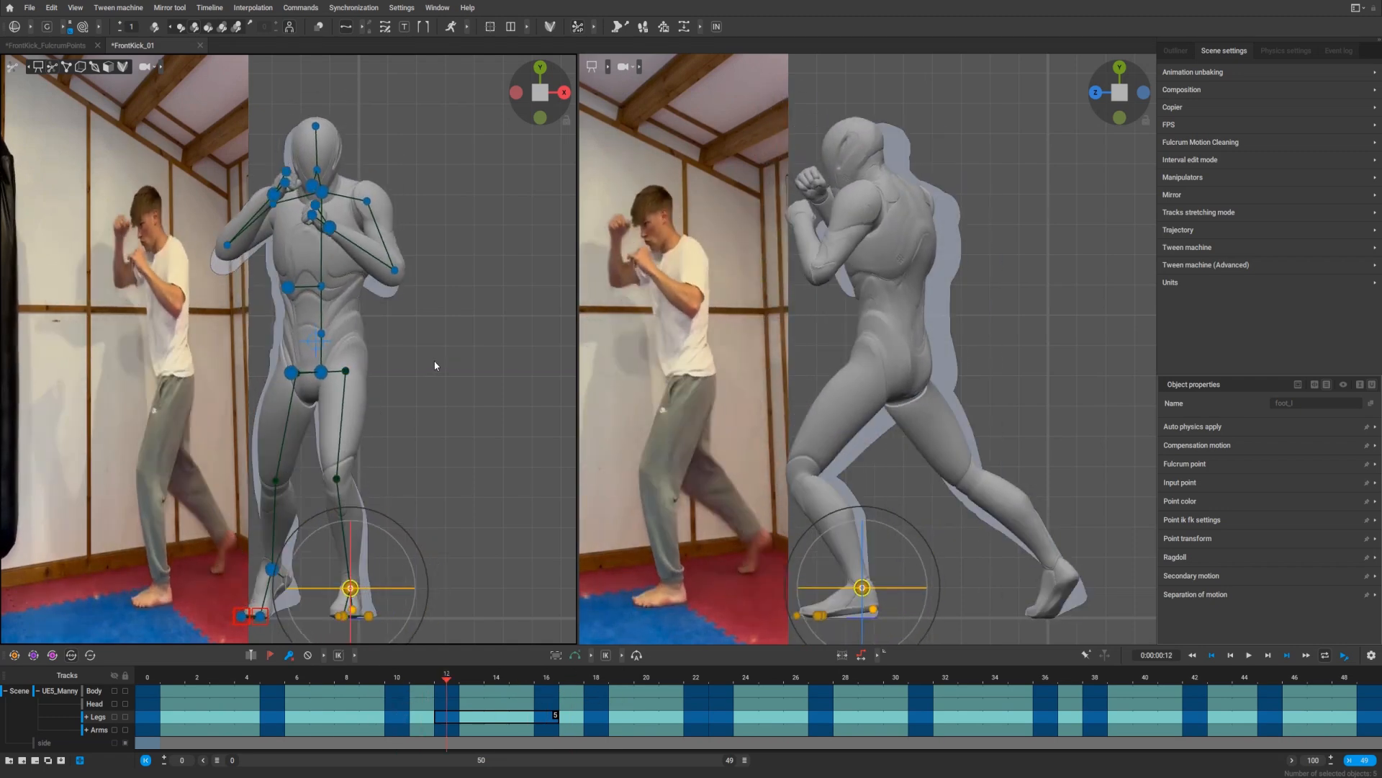
{"action": "key", "text": "Up"}
{"action": "key", "text": "Down"}
{"action": "key", "text": "Down"}
{"action": "key", "text": "Up"}
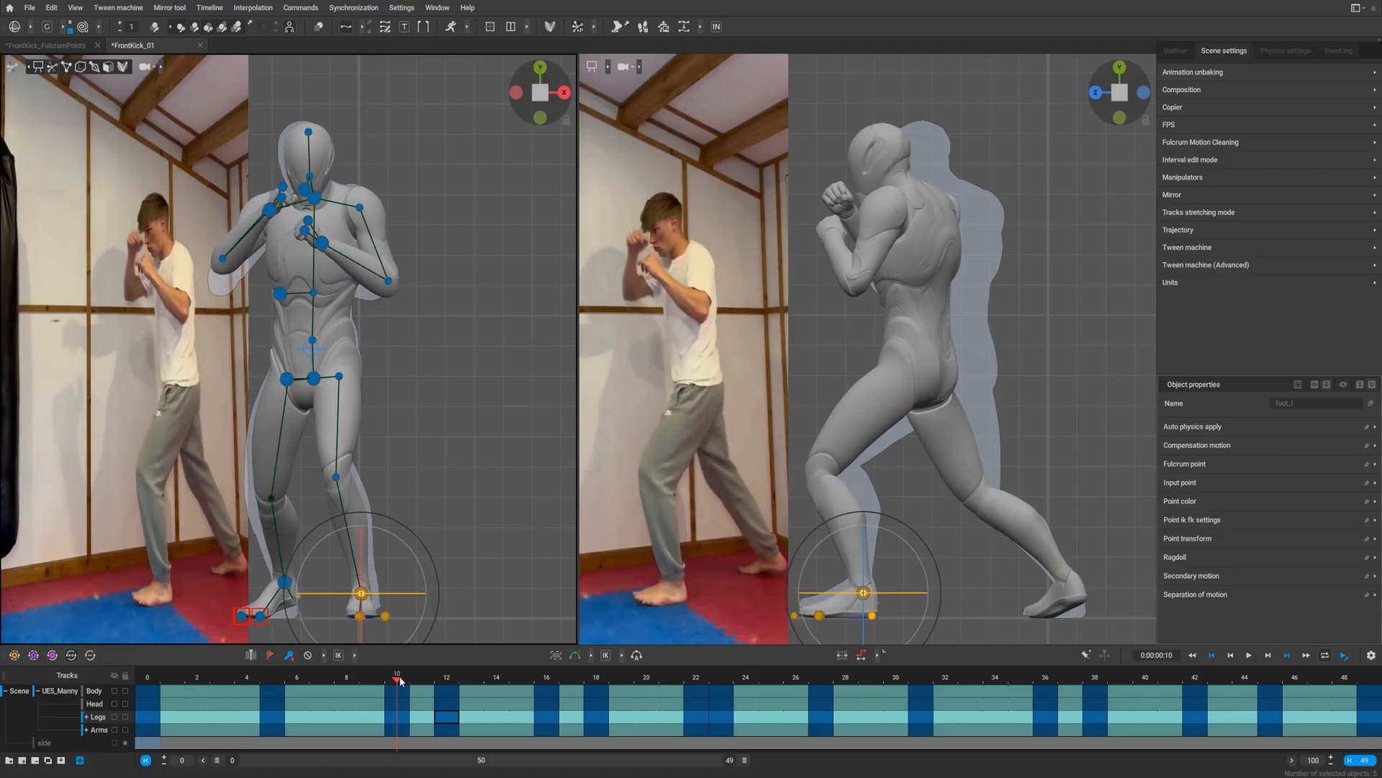
At frame 12, use the Tween machine to bring the left foot fully to its previous keyframe pose
{"action": "mouse_move", "coordinate": [397, 678]}
{"action": "left_mouse_down"}
{"action": "mouse_move", "coordinate": [362, 678]}
{"action": "mouse_move", "coordinate": [444, 678]}
{"action": "mouse_move", "coordinate": [383, 679]}
{"action": "mouse_move", "coordinate": [400, 681]}
{"action": "left_mouse_up"}
{"action": "left_click_drag", "start_coordinate": [406, 683], "coordinate": [447, 698]}
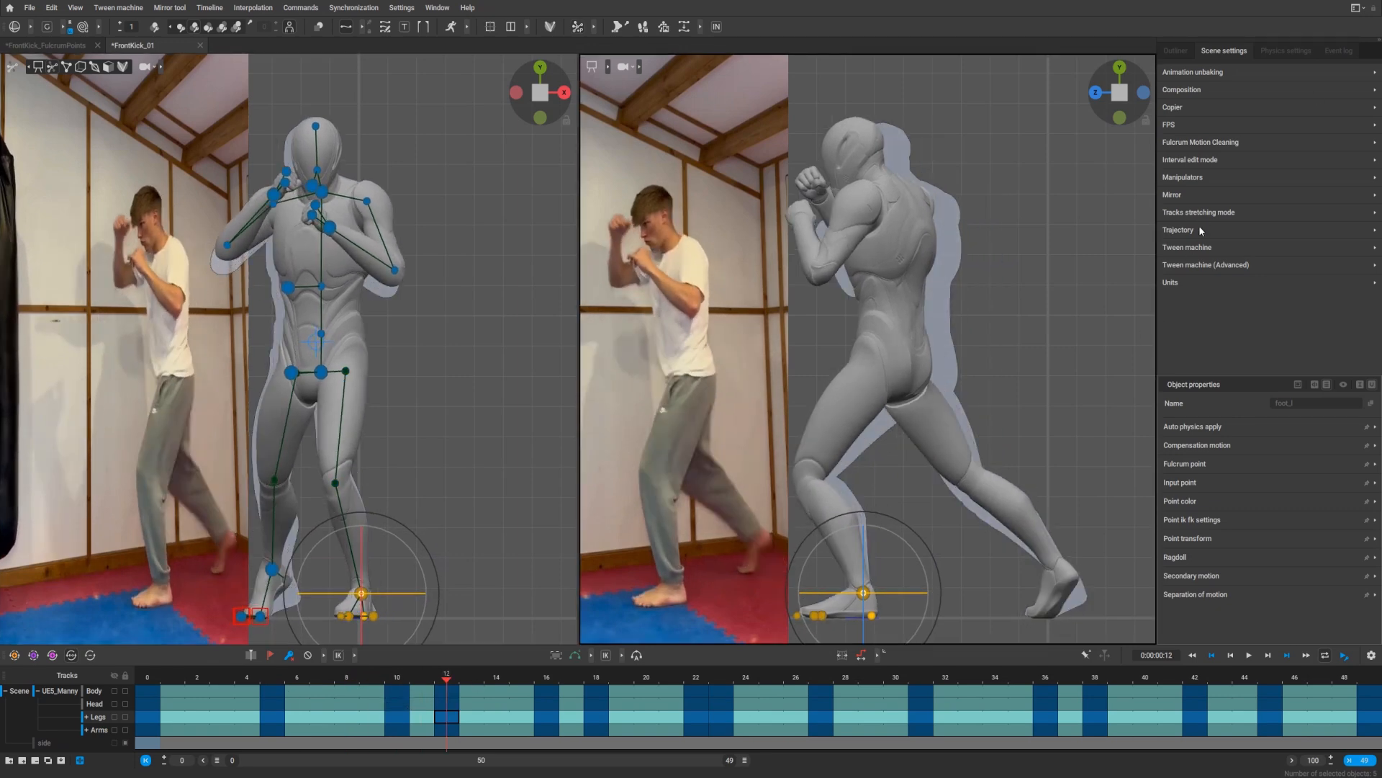
{"action": "left_click", "coordinate": [1192, 247]}
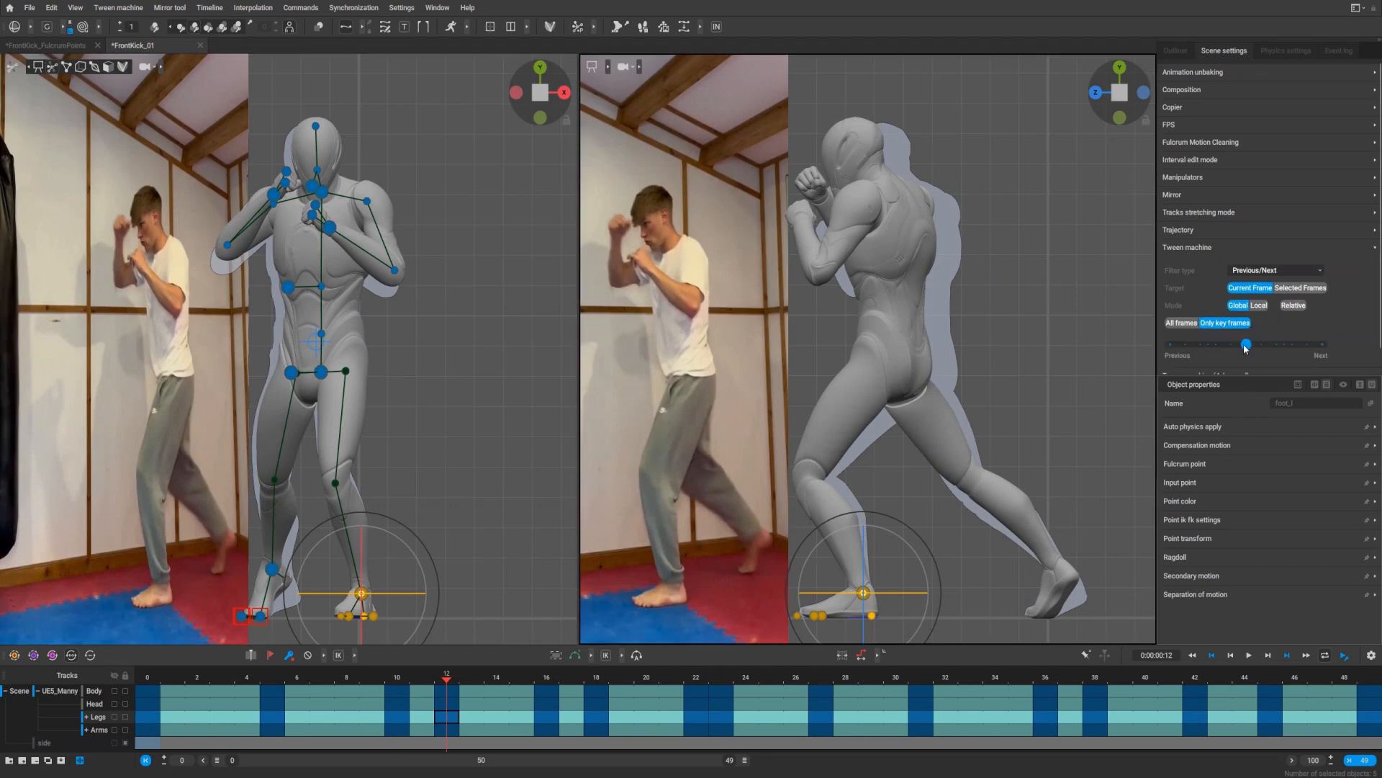
{"action": "left_click_drag", "start_coordinate": [1246, 345], "coordinate": [1160, 335]}
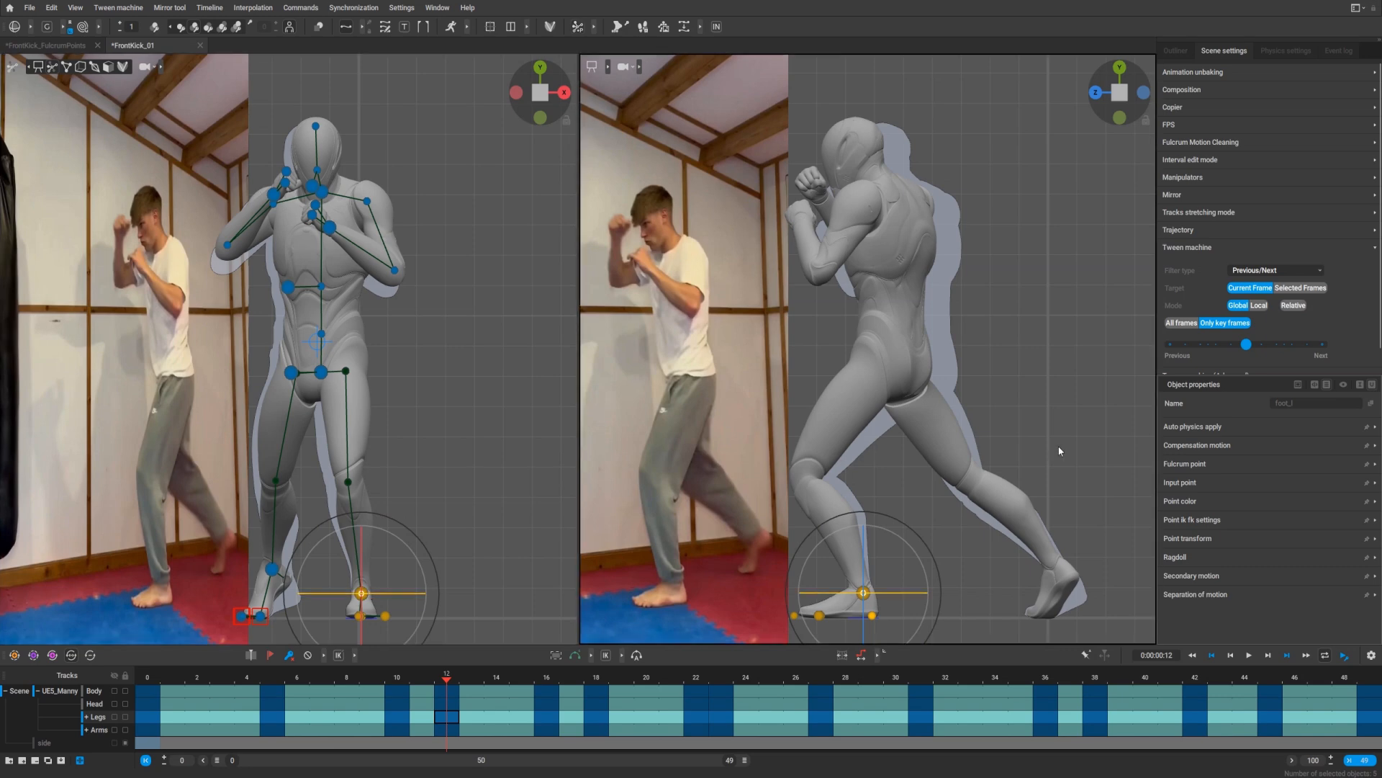
{"action": "left_click_drag", "start_coordinate": [1249, 346], "coordinate": [1117, 350]}
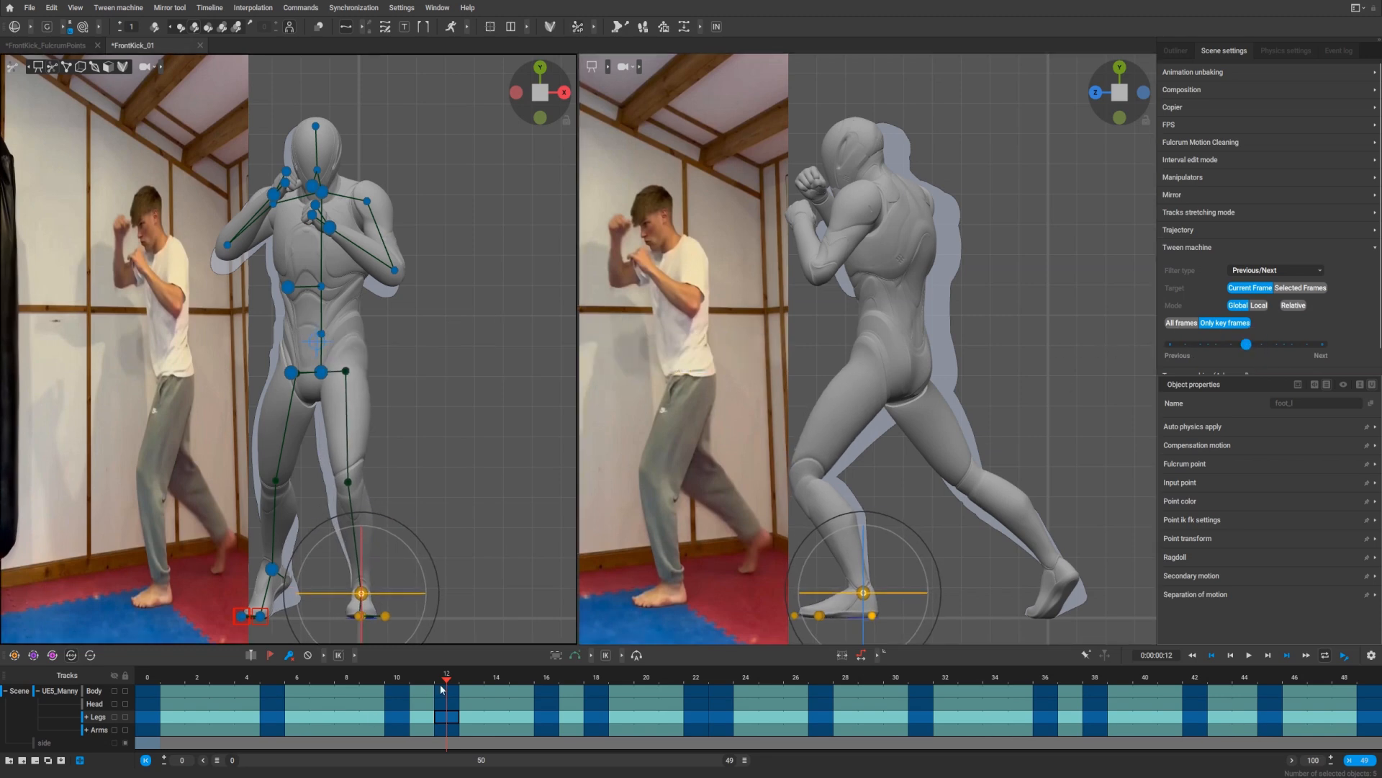
Blend the left foot at frame 16 fully to the previous keyframe with the Tween machine, and review the earlier frames
{"action": "left_click", "coordinate": [421, 679]}
{"action": "left_click_drag", "start_coordinate": [414, 681], "coordinate": [544, 688]}
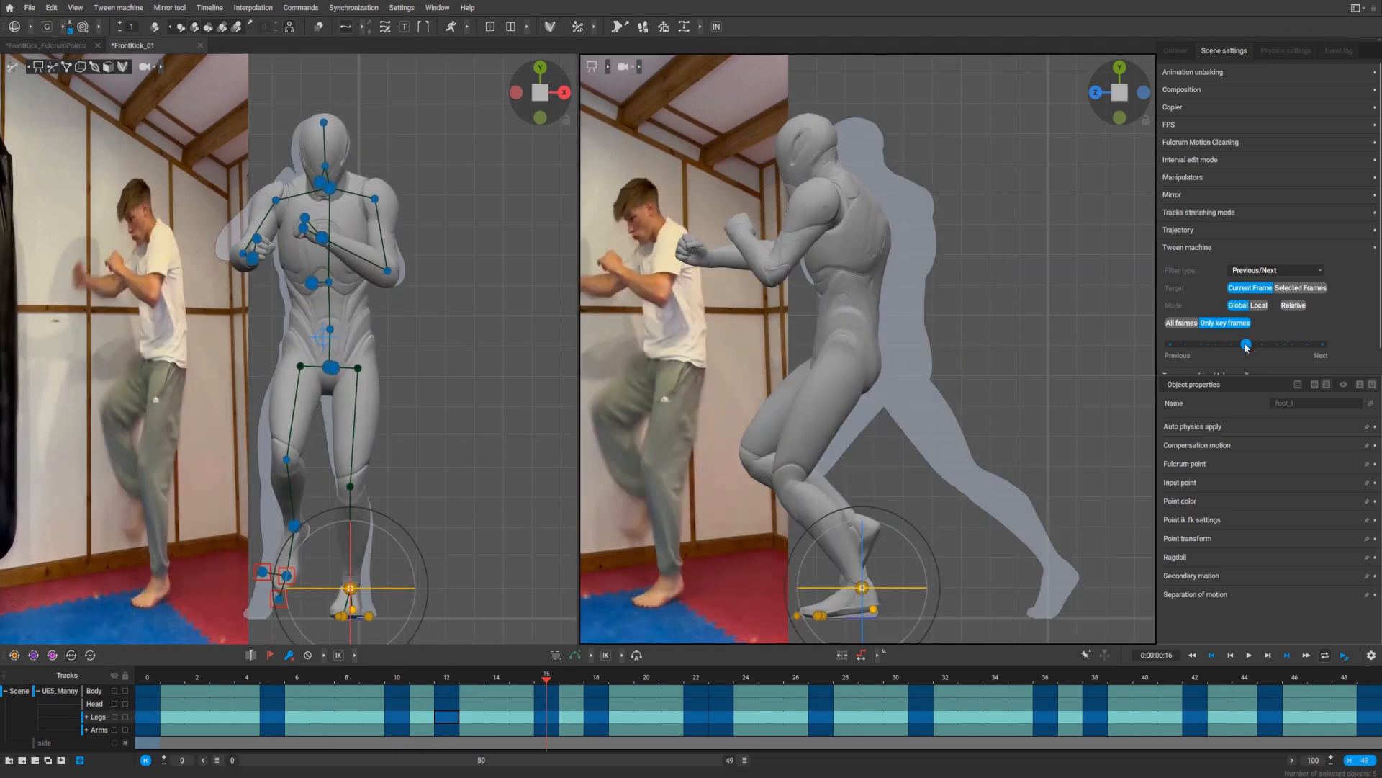
{"action": "left_click_drag", "start_coordinate": [1246, 345], "coordinate": [1039, 359]}
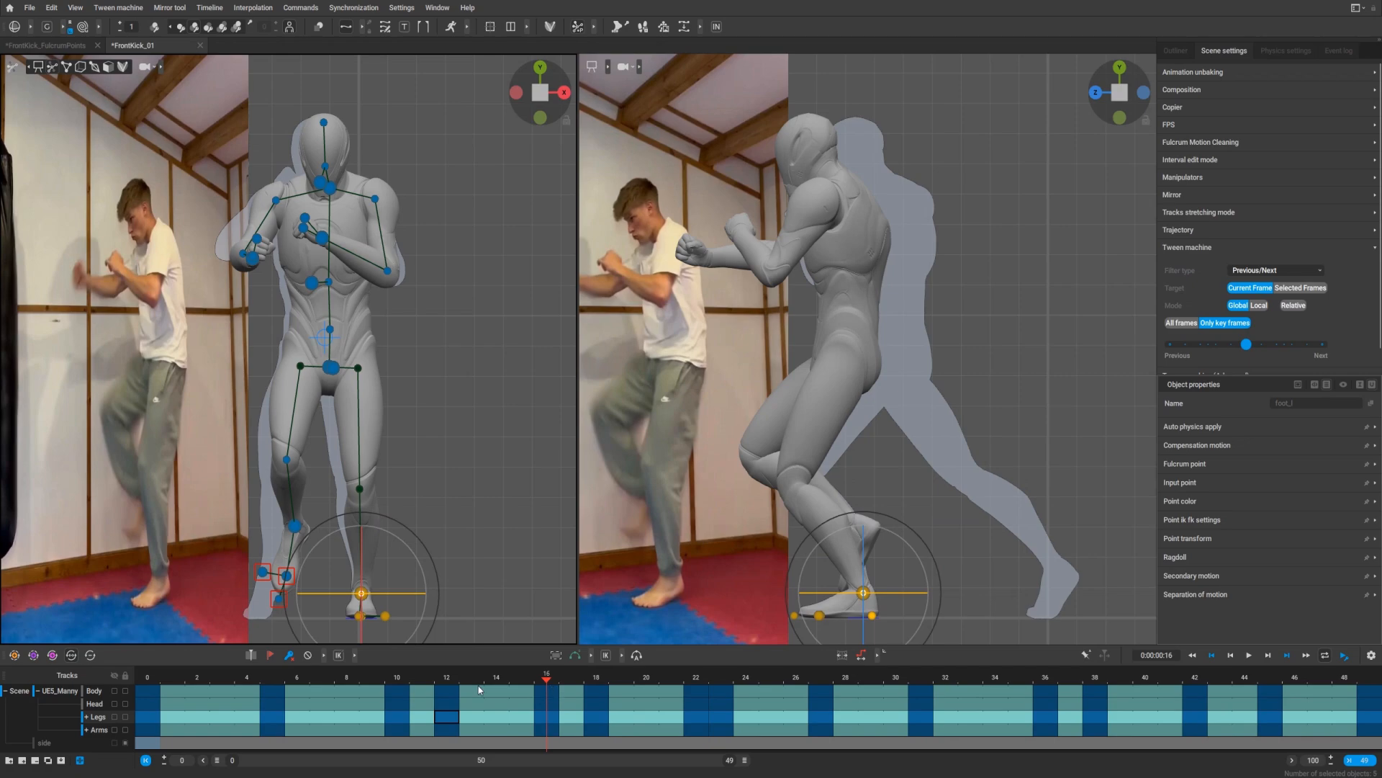
{"action": "left_click_drag", "start_coordinate": [478, 685], "coordinate": [360, 684]}
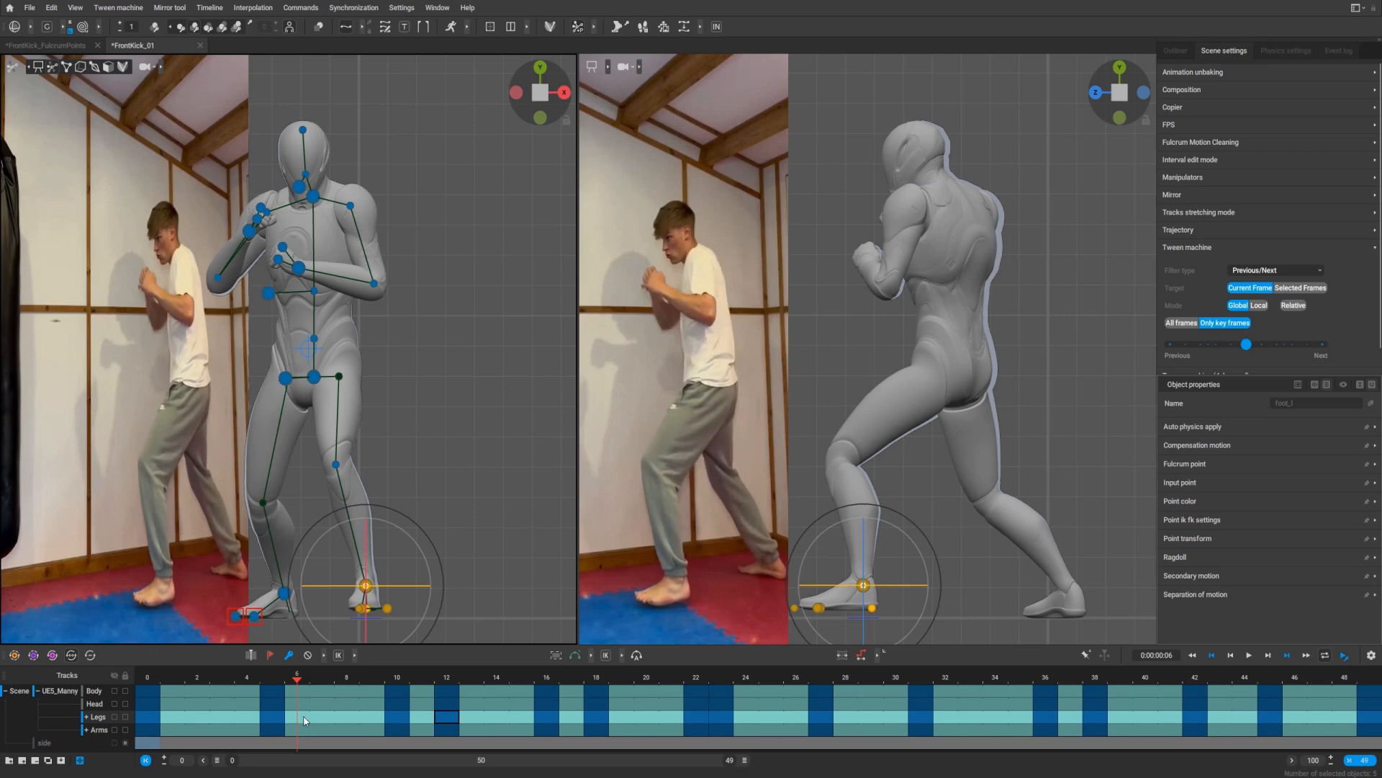
Try FK interpolation on the legs interval starting at frame 13, check the foot motion, and set the interval back to IK
{"action": "mouse_move", "coordinate": [296, 720]}
{"action": "left_mouse_down"}
{"action": "mouse_move", "coordinate": [284, 716]}
{"action": "mouse_move", "coordinate": [349, 714]}
{"action": "mouse_move", "coordinate": [320, 718]}
{"action": "left_mouse_up"}
{"action": "left_click", "coordinate": [472, 717]}
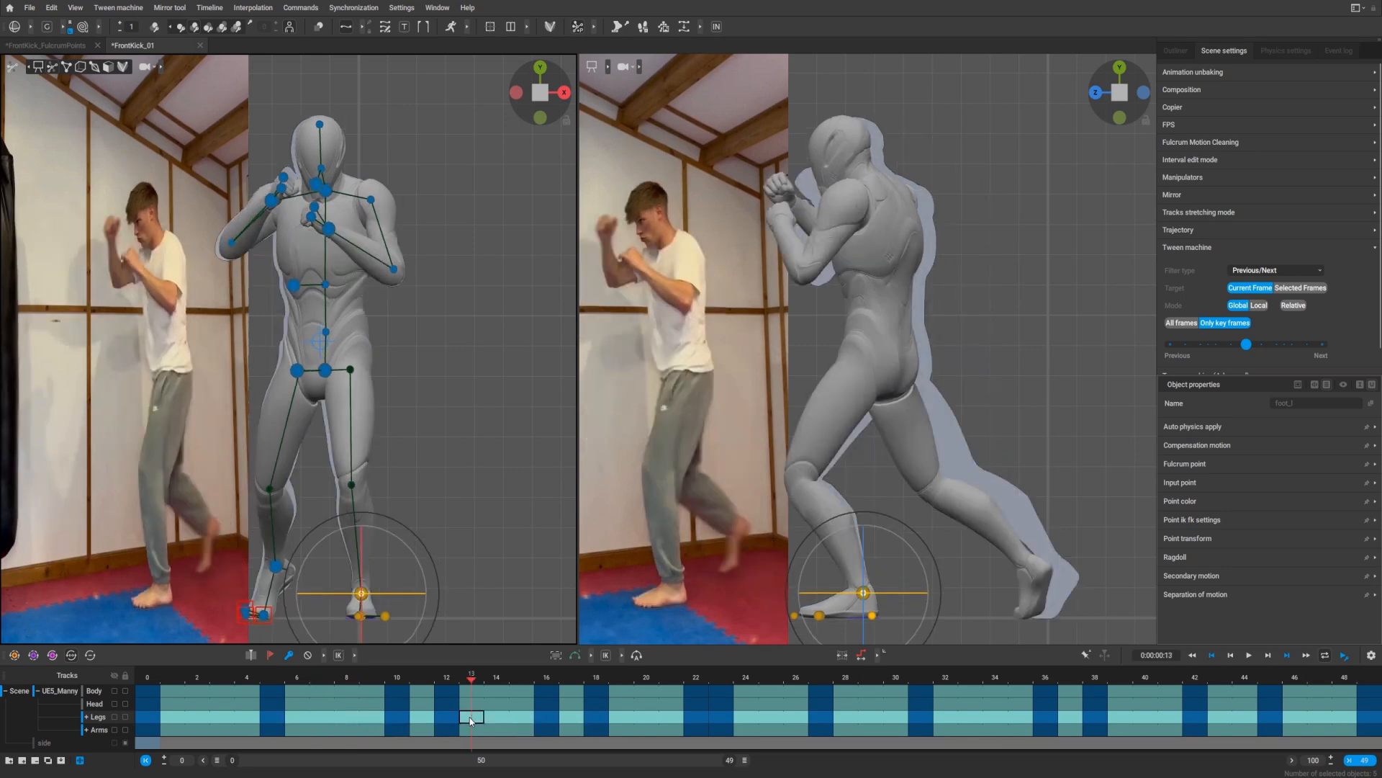
{"action": "left_click", "coordinate": [623, 655]}
{"action": "left_click", "coordinate": [632, 658]}
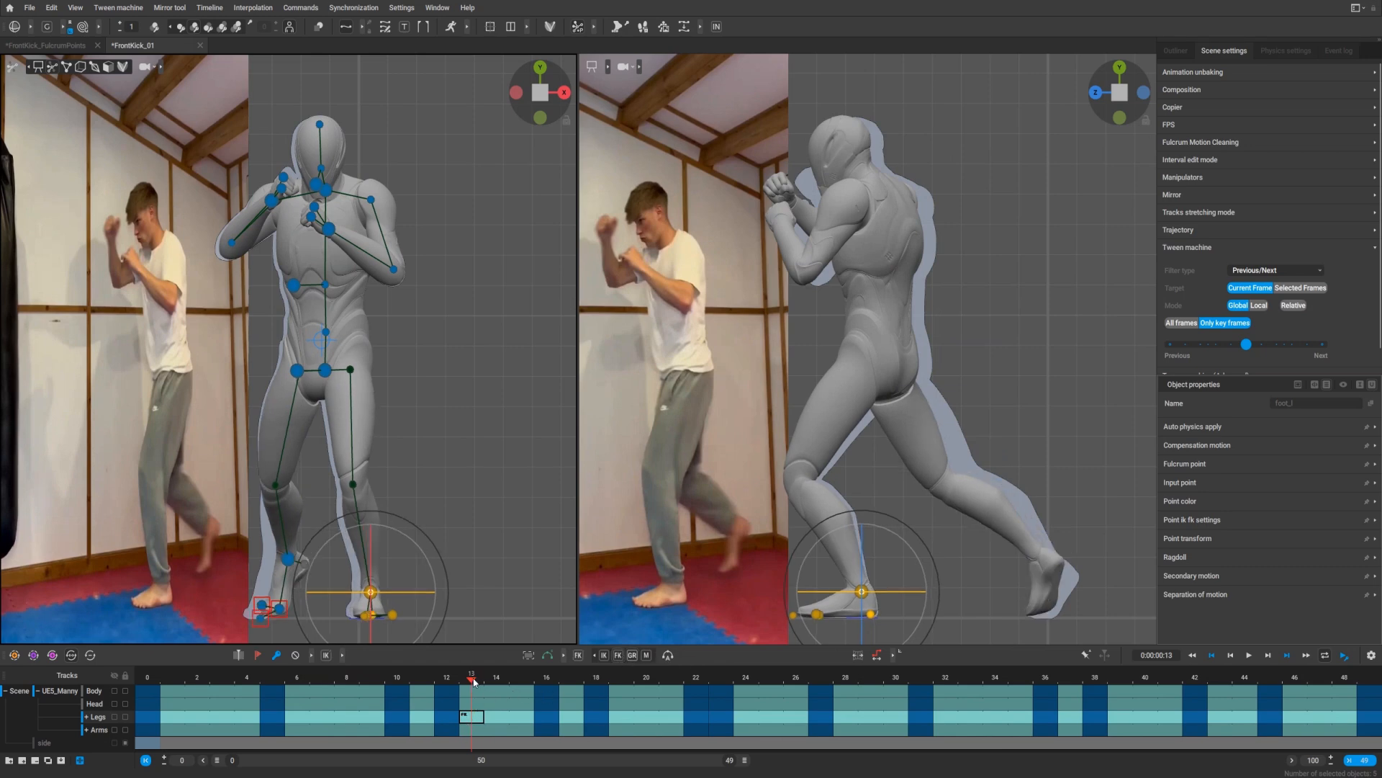
{"action": "mouse_move", "coordinate": [473, 679]}
{"action": "left_mouse_down"}
{"action": "mouse_move", "coordinate": [441, 677]}
{"action": "mouse_move", "coordinate": [471, 676]}
{"action": "left_mouse_up"}
{"action": "left_click_drag", "start_coordinate": [322, 688], "coordinate": [433, 684]}
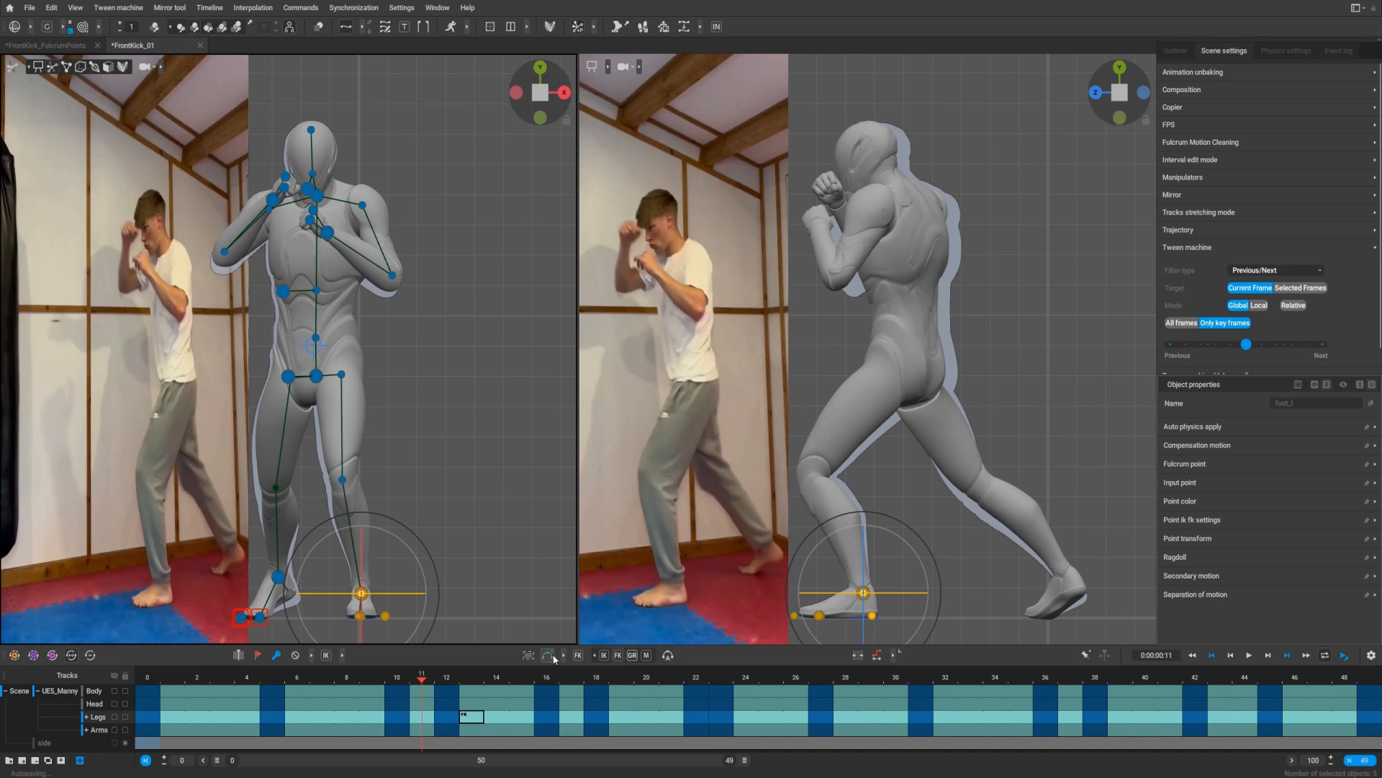
{"action": "left_click", "coordinate": [583, 656]}
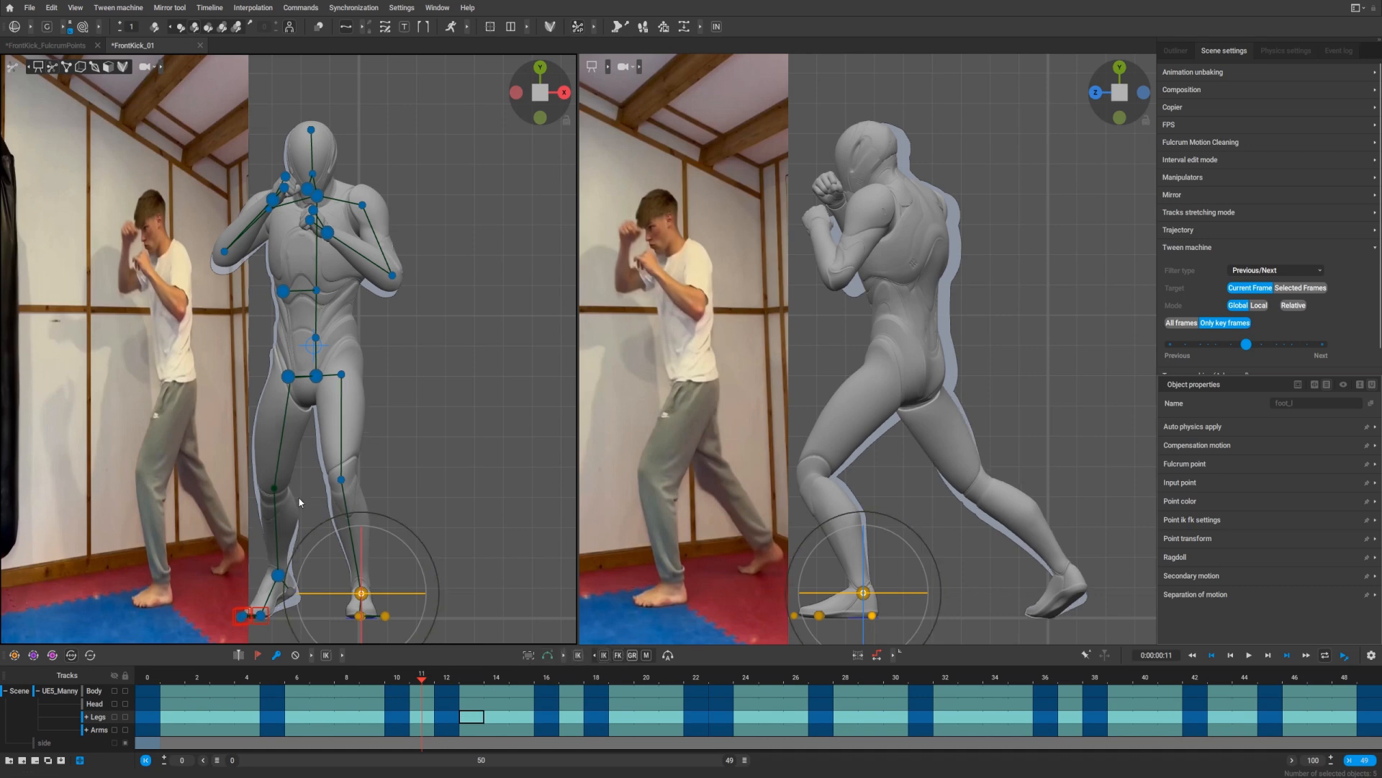
Play the FrontKick_FulcrumPoints animation for reference, and return to FrontKick_01 to examine the kick up to frame 22
{"action": "left_click", "coordinate": [62, 44]}
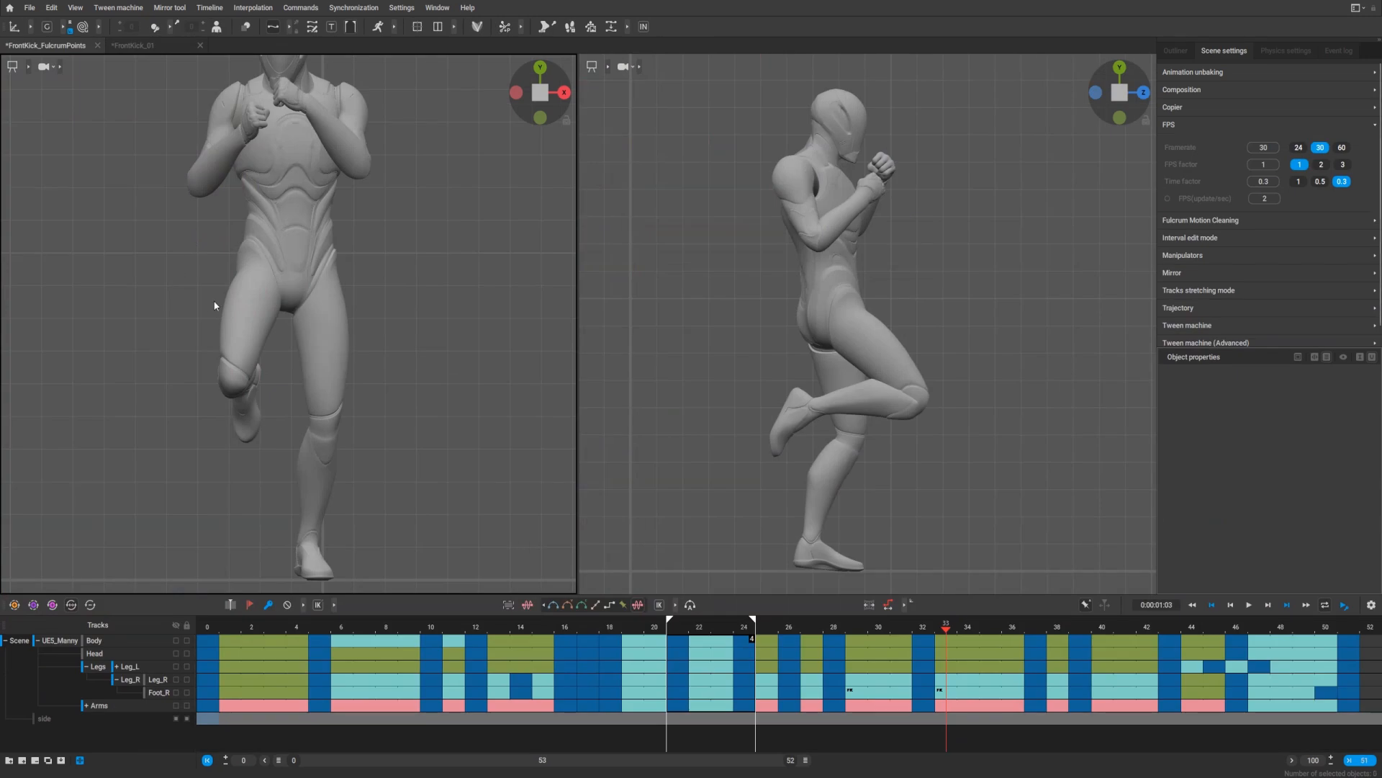
{"action": "left_click", "coordinate": [432, 629]}
{"action": "key", "text": "space"}
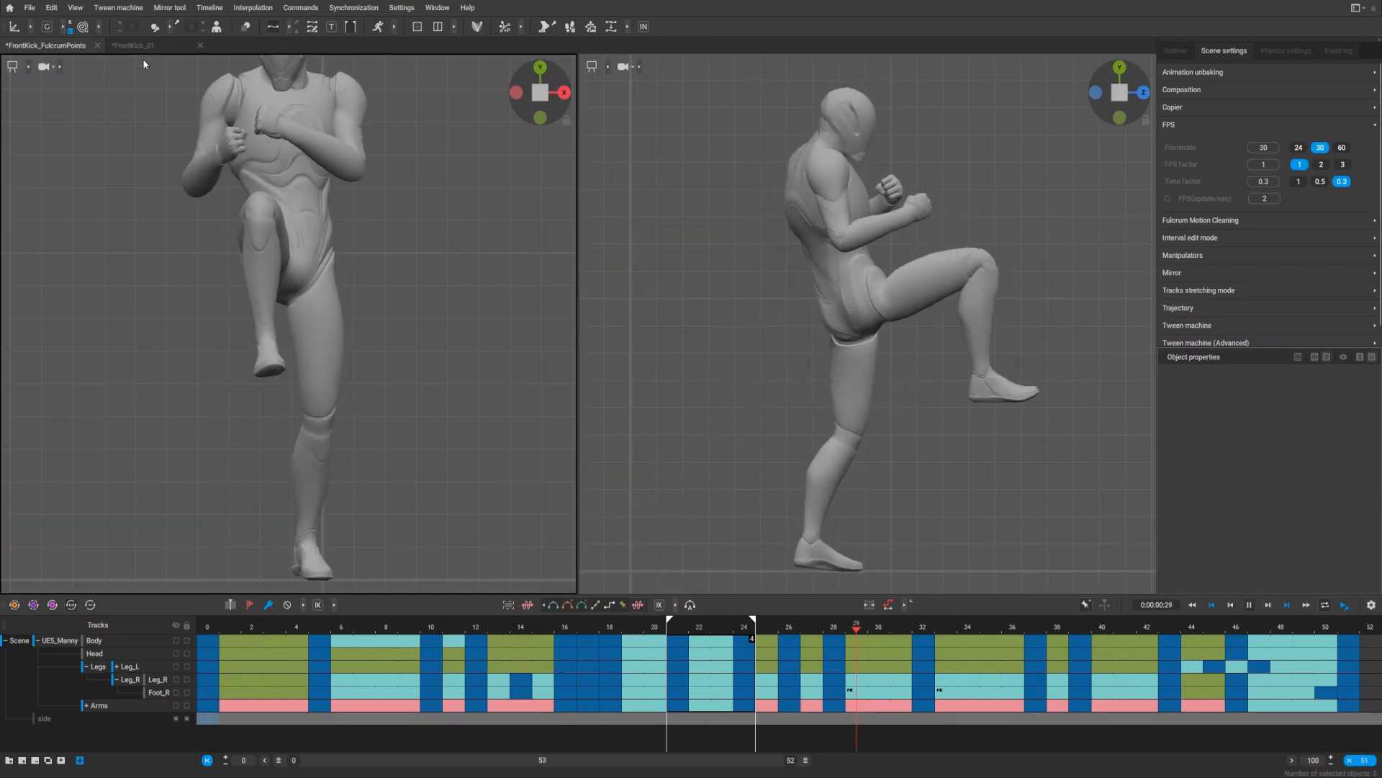
{"action": "key", "text": "space"}
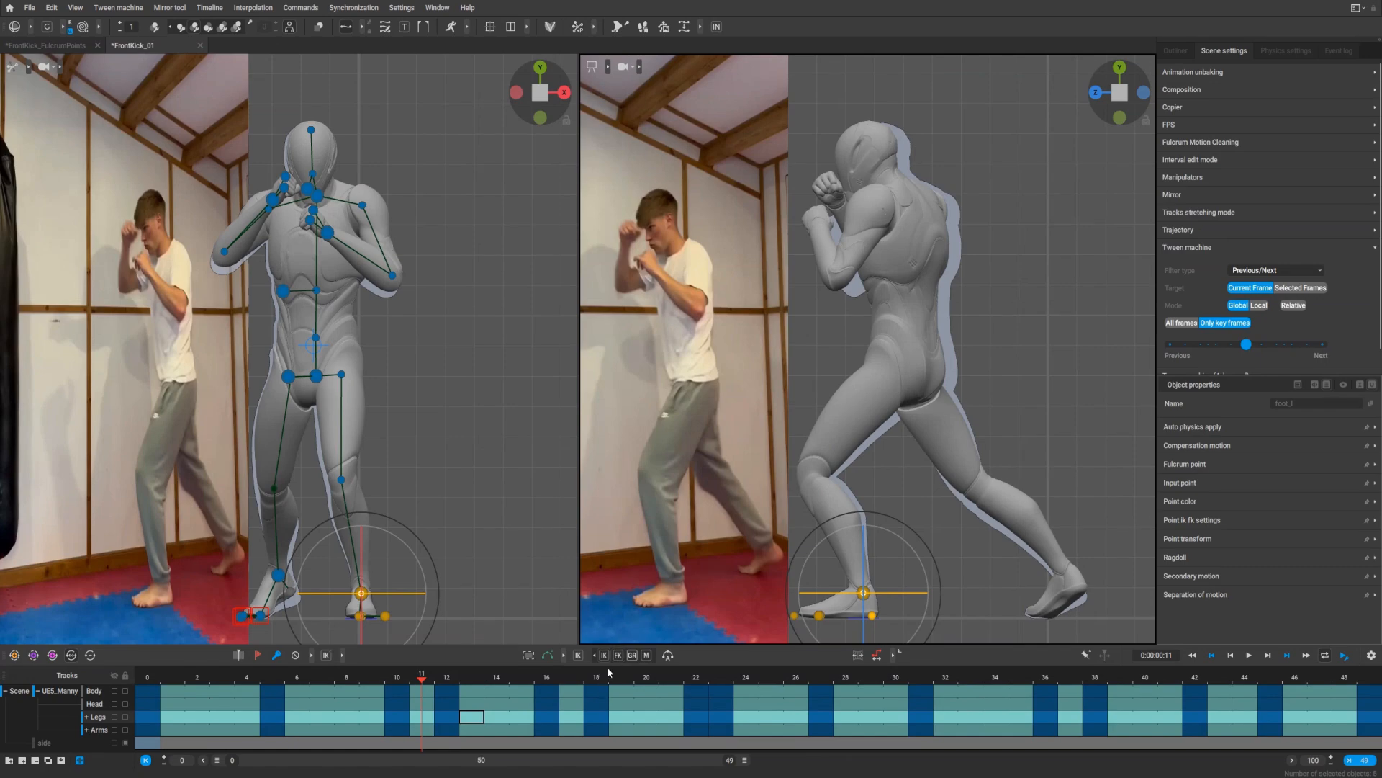
{"action": "left_click_drag", "start_coordinate": [422, 680], "coordinate": [687, 727]}
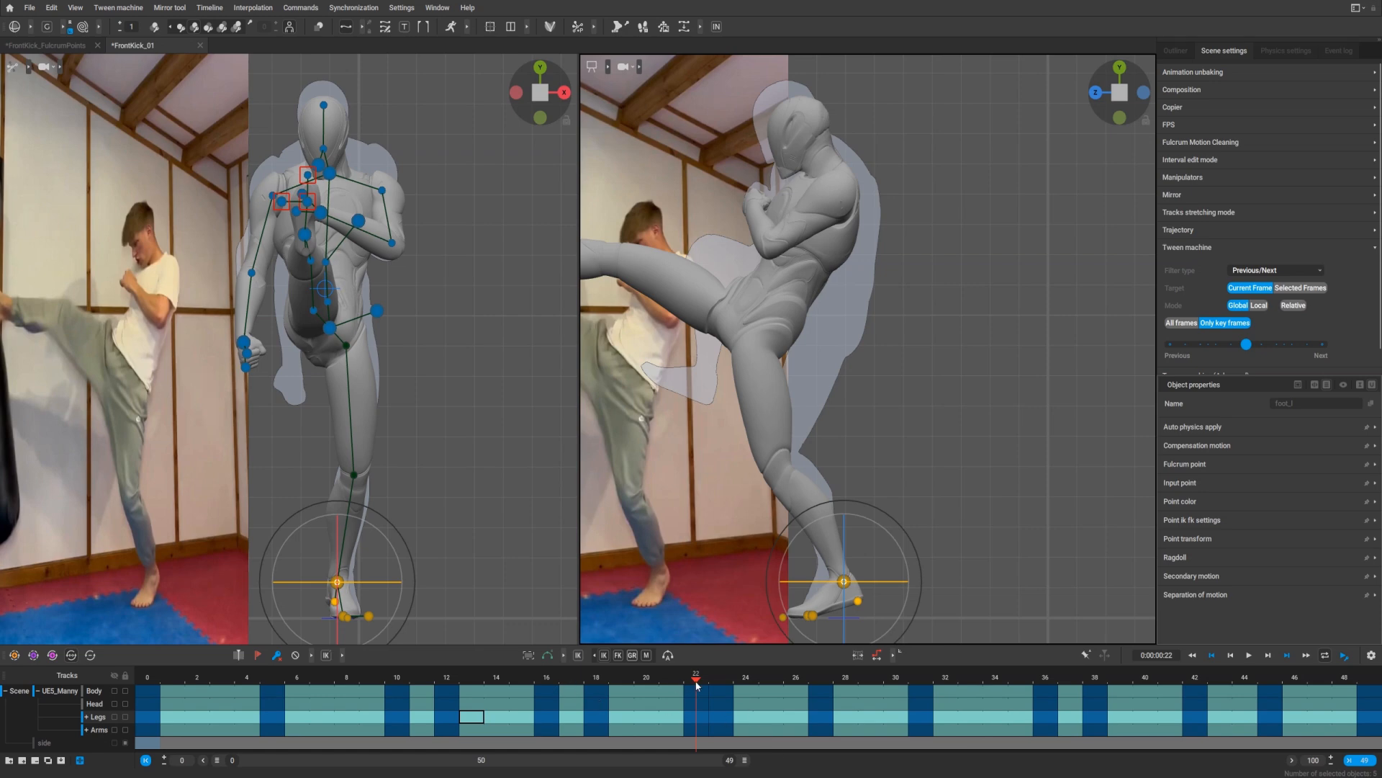
Compare the supporting left foot with the side reference video across frames 19 to 23 of FrontKick_01
{"action": "mouse_move", "coordinate": [693, 681]}
{"action": "left_mouse_down"}
{"action": "mouse_move", "coordinate": [641, 683]}
{"action": "mouse_move", "coordinate": [621, 701]}
{"action": "mouse_move", "coordinate": [707, 690]}
{"action": "left_mouse_up"}
{"action": "middle_click_drag", "start_coordinate": [659, 429], "coordinate": [895, 423]}
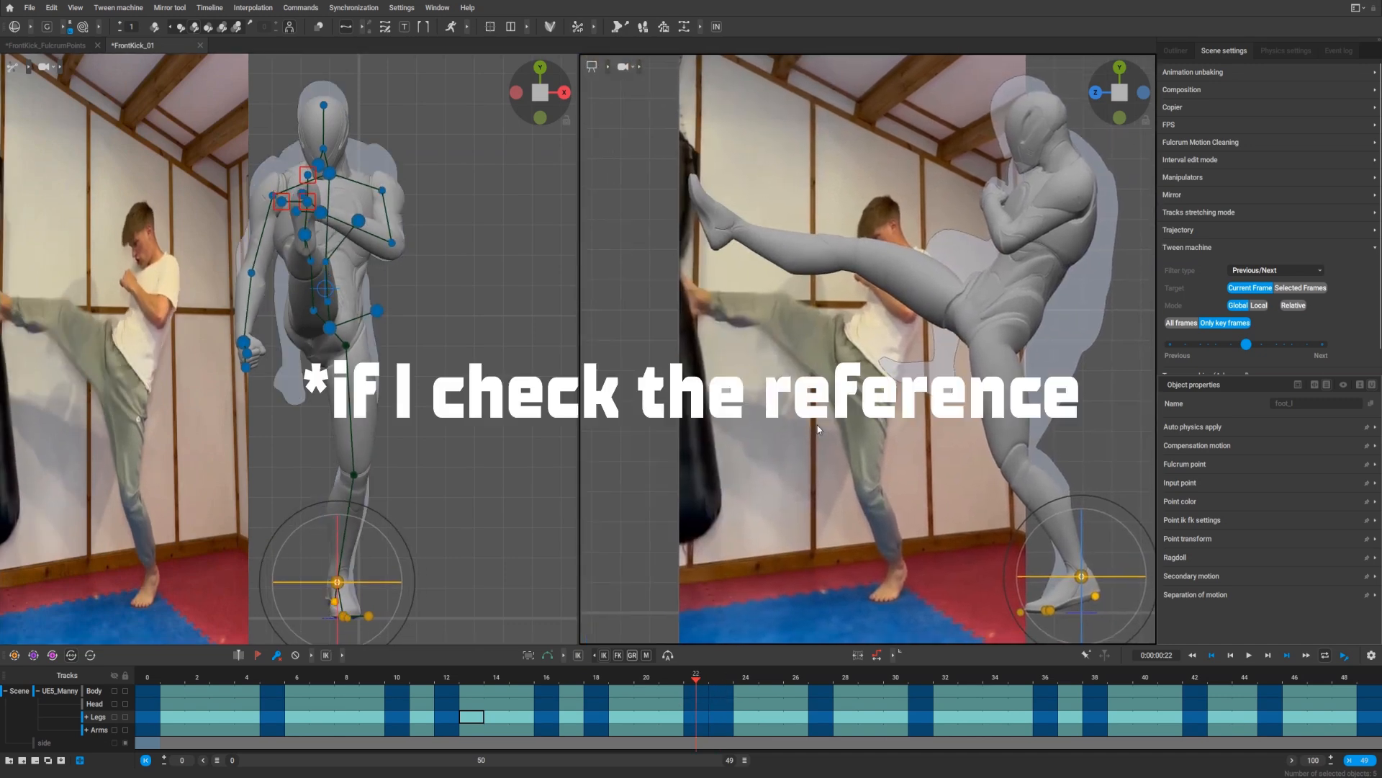
{"action": "left_click_drag", "start_coordinate": [699, 686], "coordinate": [661, 700]}
{"action": "left_click", "coordinate": [689, 697]}
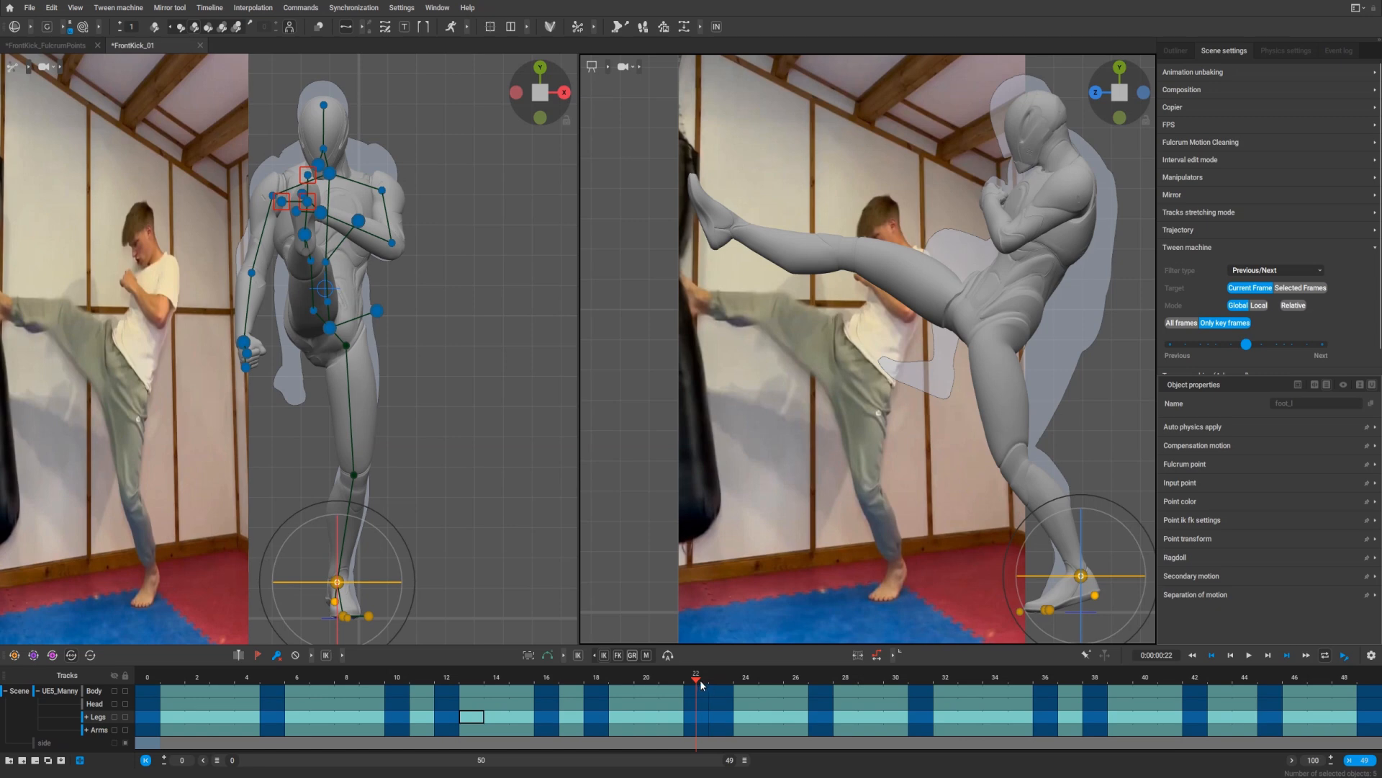
{"action": "mouse_move", "coordinate": [700, 680]}
{"action": "left_mouse_down"}
{"action": "mouse_move", "coordinate": [663, 687]}
{"action": "mouse_move", "coordinate": [737, 686]}
{"action": "mouse_move", "coordinate": [706, 686]}
{"action": "mouse_move", "coordinate": [720, 685]}
{"action": "left_mouse_up"}
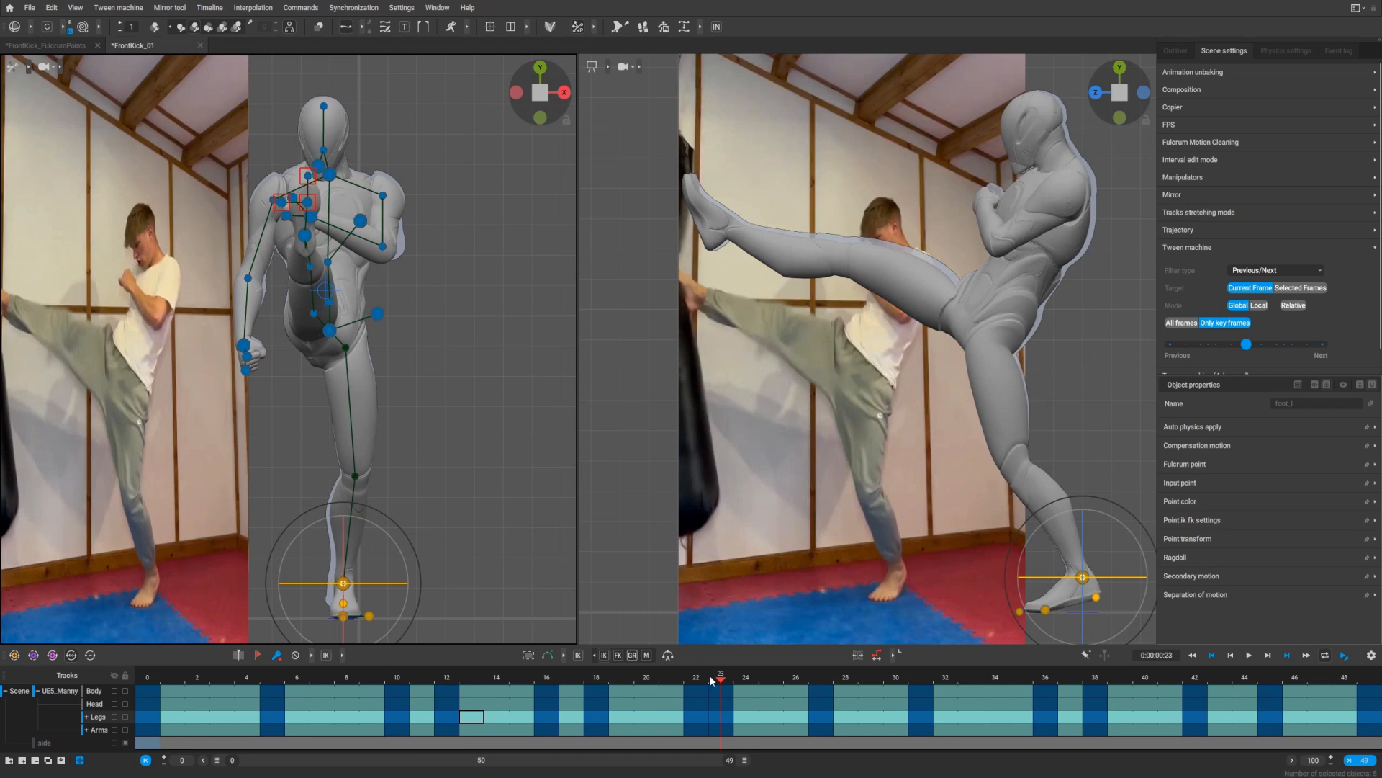
{"action": "left_click_drag", "start_coordinate": [712, 681], "coordinate": [621, 680]}
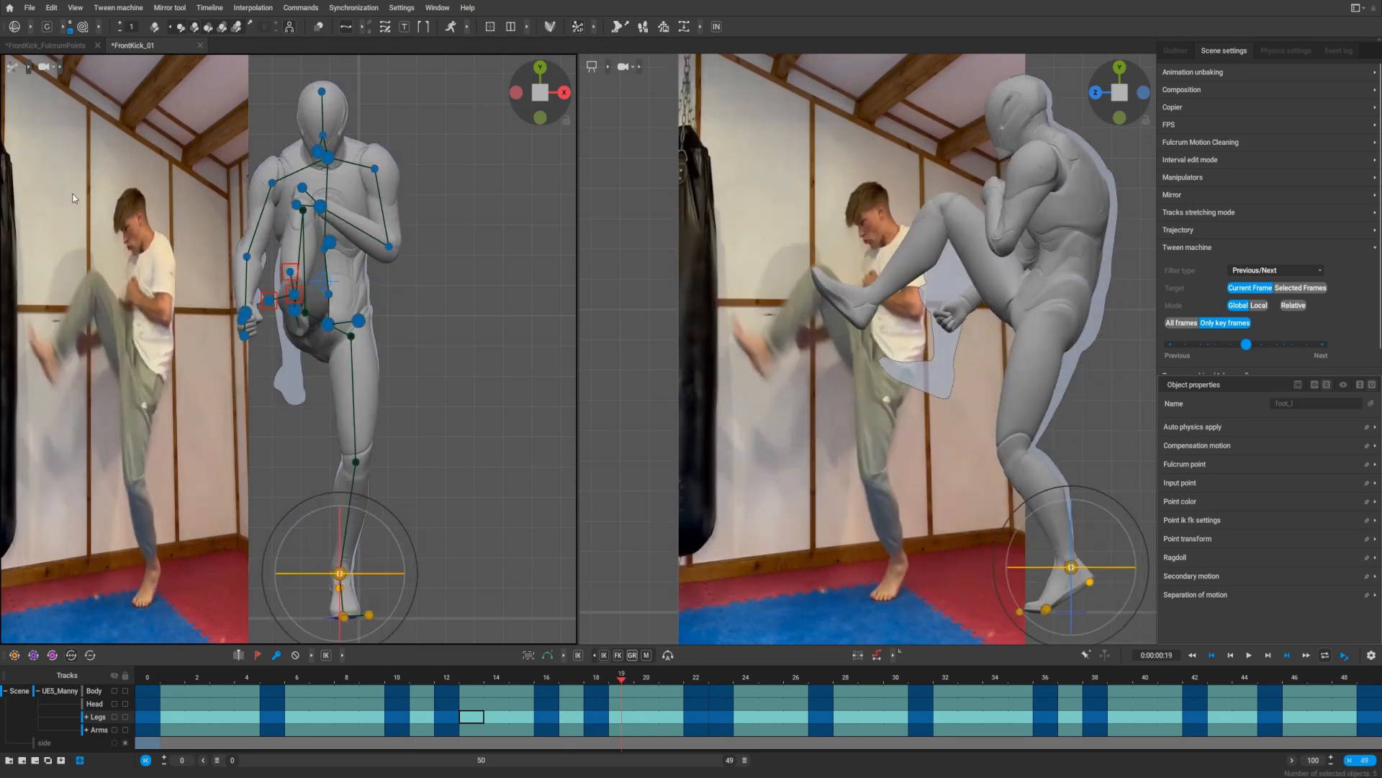
Switch to the FrontKick_FulcrumPoints animation, examine the supporting foot from about frame 17 onward, and play the kick
{"action": "left_click", "coordinate": [43, 46]}
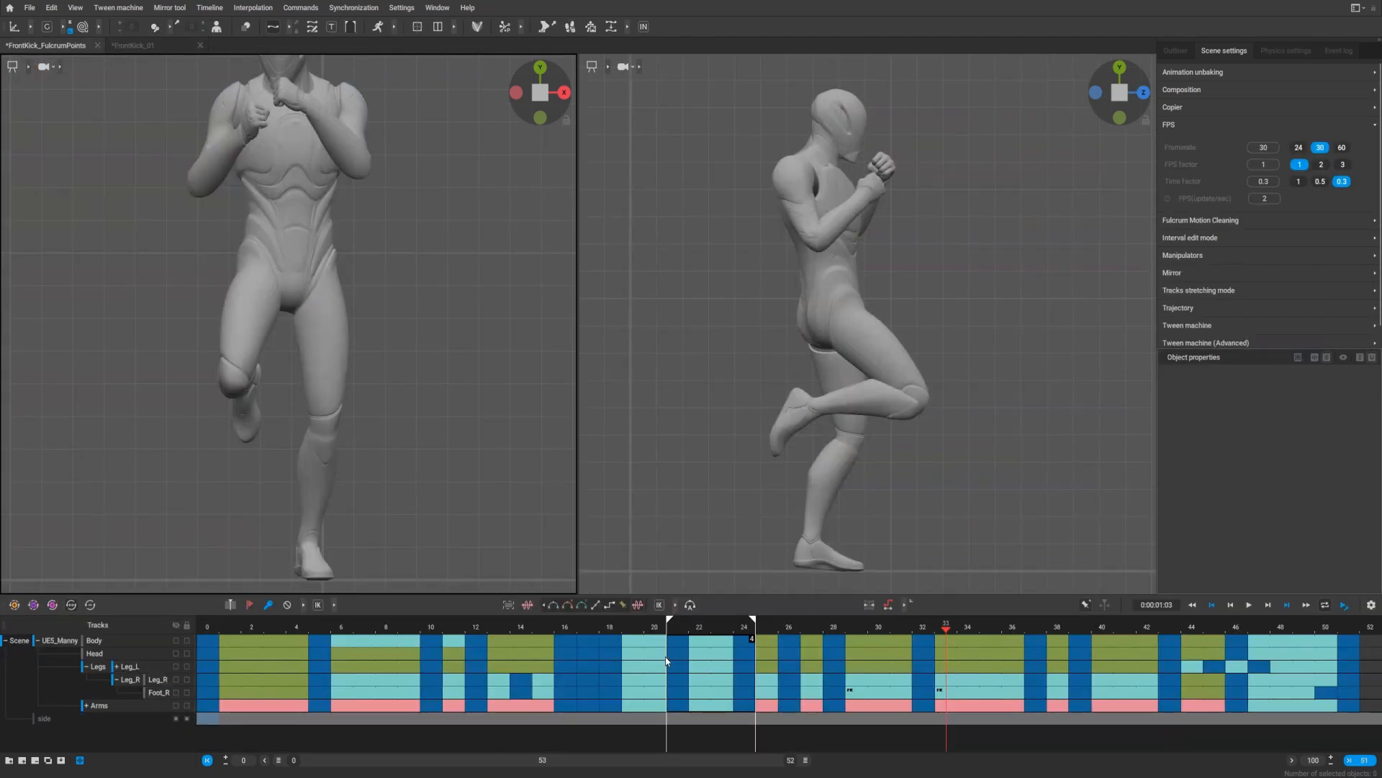
{"action": "left_click_drag", "start_coordinate": [641, 626], "coordinate": [587, 640]}
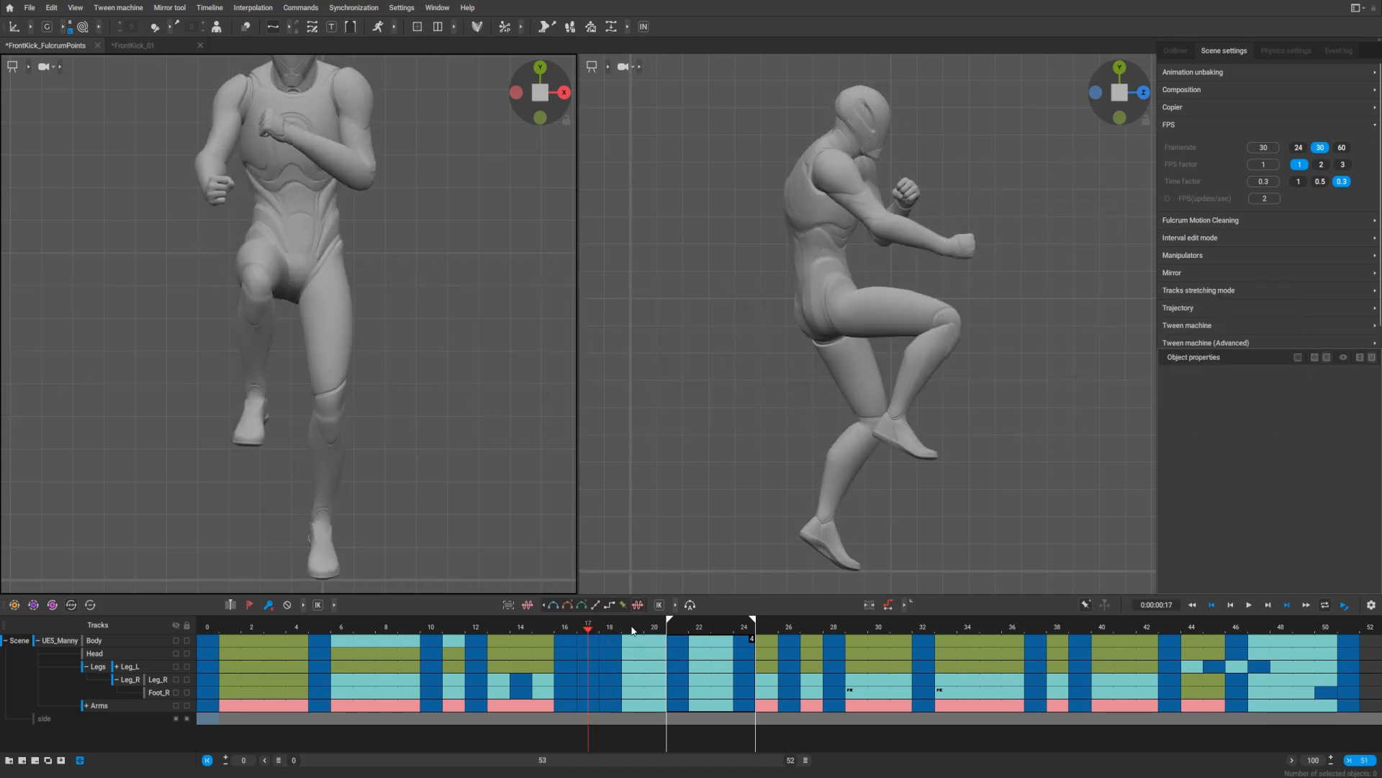
{"action": "left_click_drag", "start_coordinate": [628, 630], "coordinate": [663, 636]}
{"action": "key", "text": "space"}
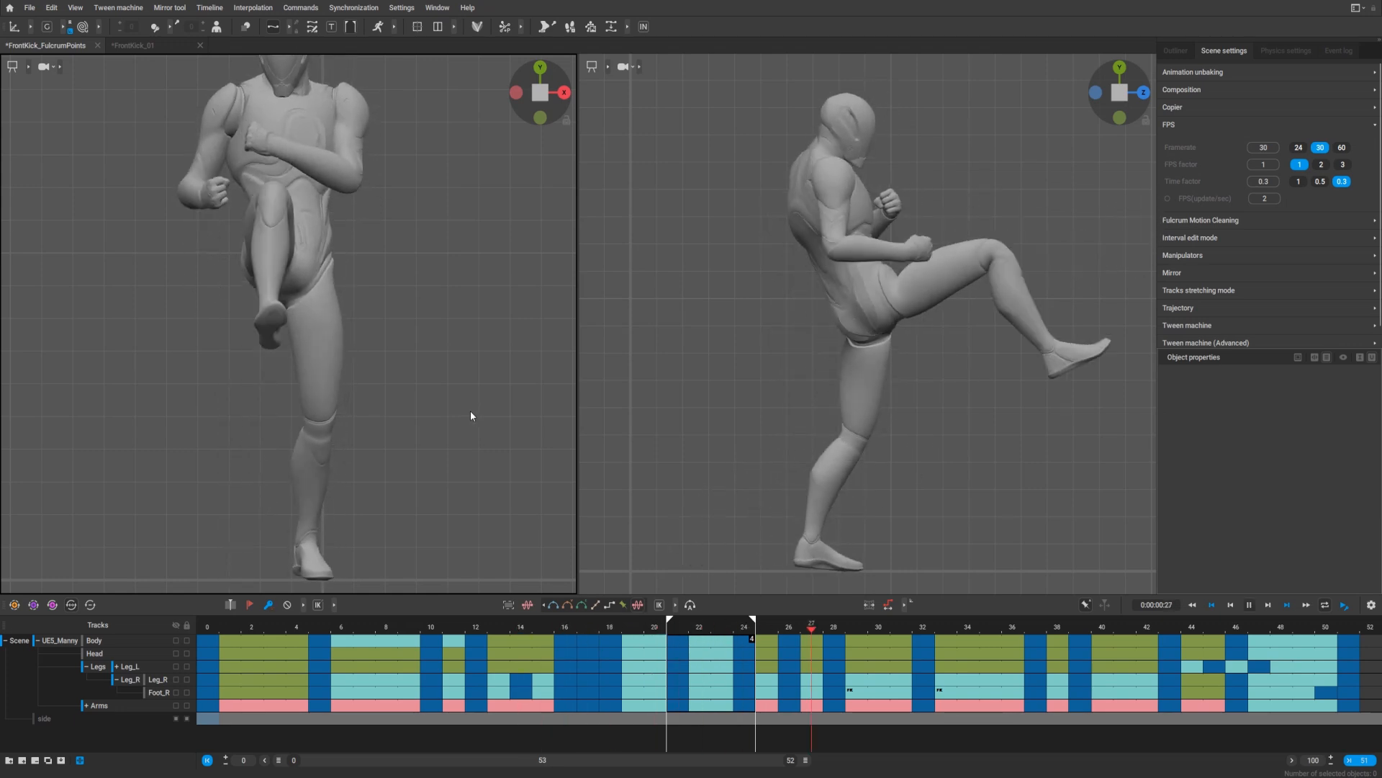
{"action": "key", "text": "space"}
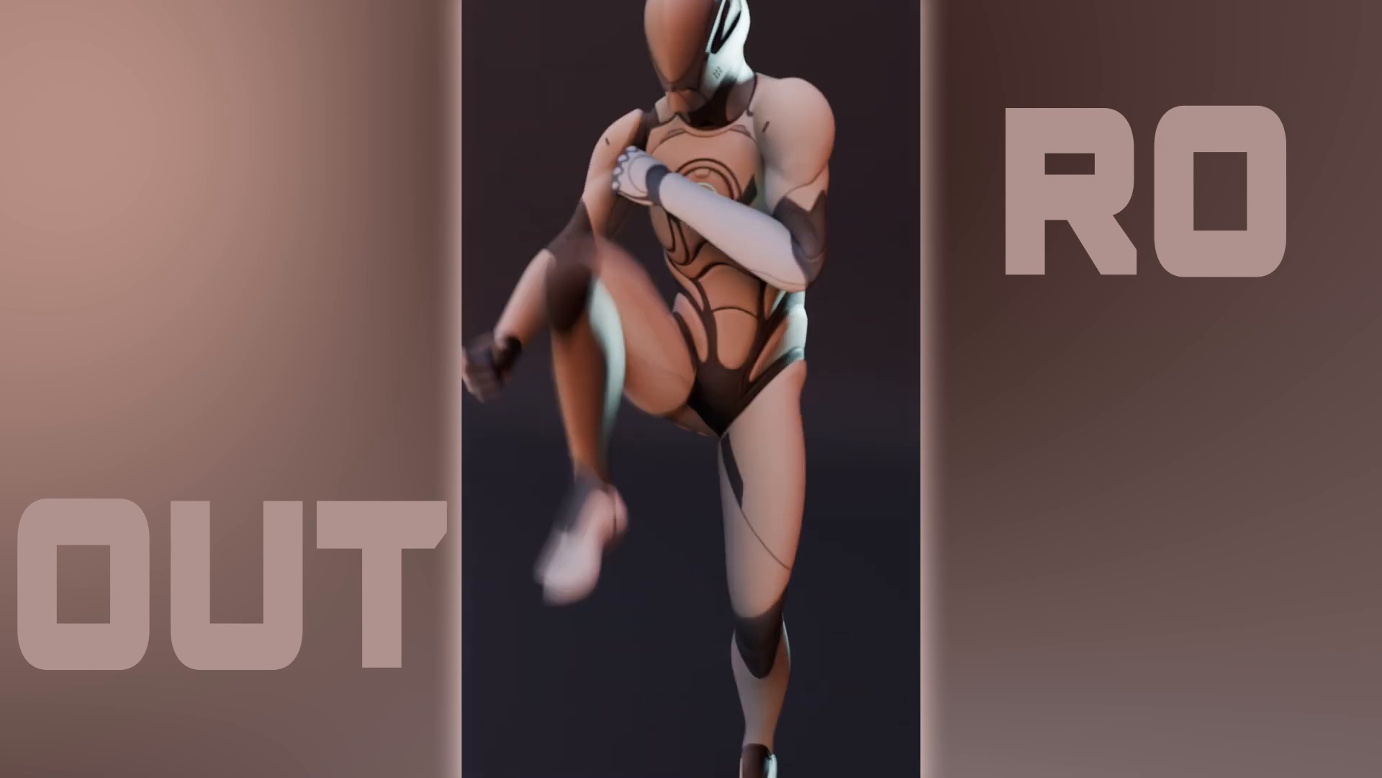